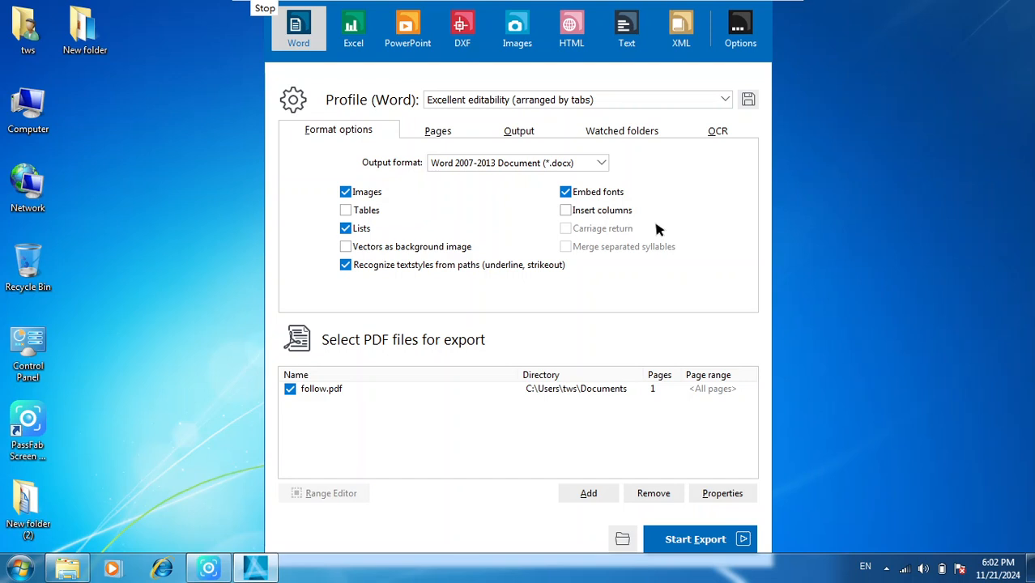
- View the program's version and edition information, and dismiss it
left_click(750, 37)
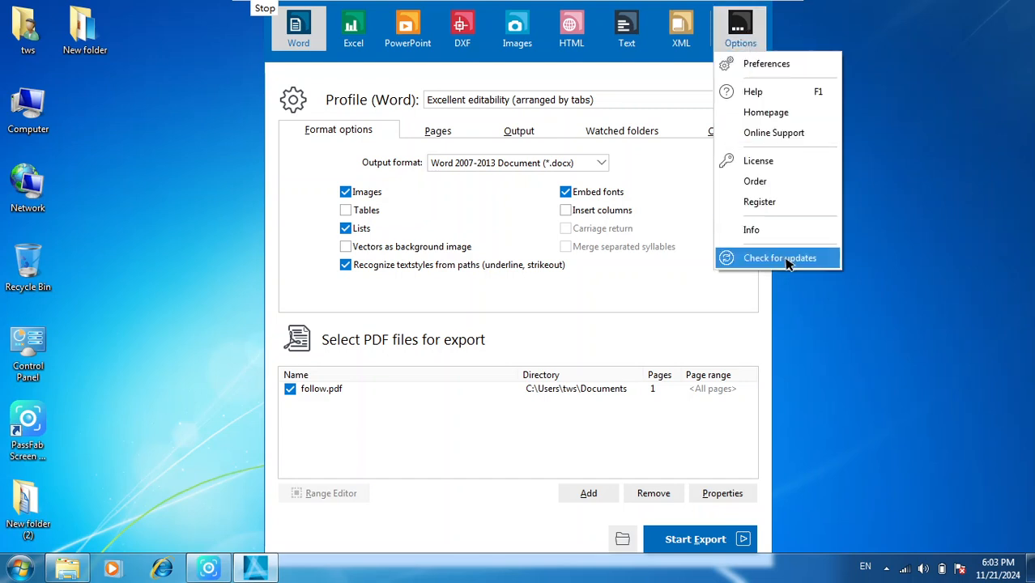
left_click(750, 230)
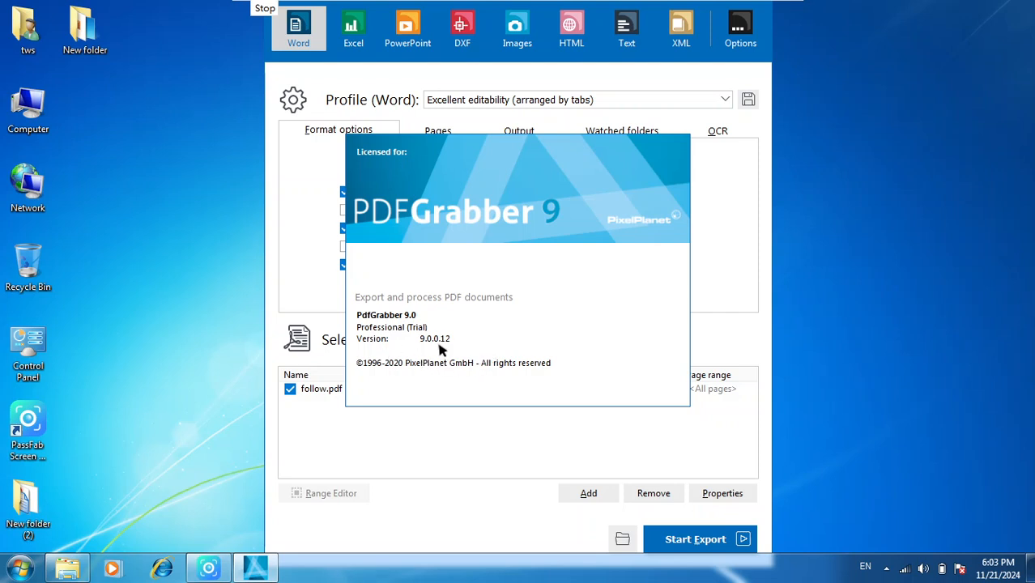
left_click(460, 457)
- View the license activation dialog and close it without entering any license details
left_click(740, 27)
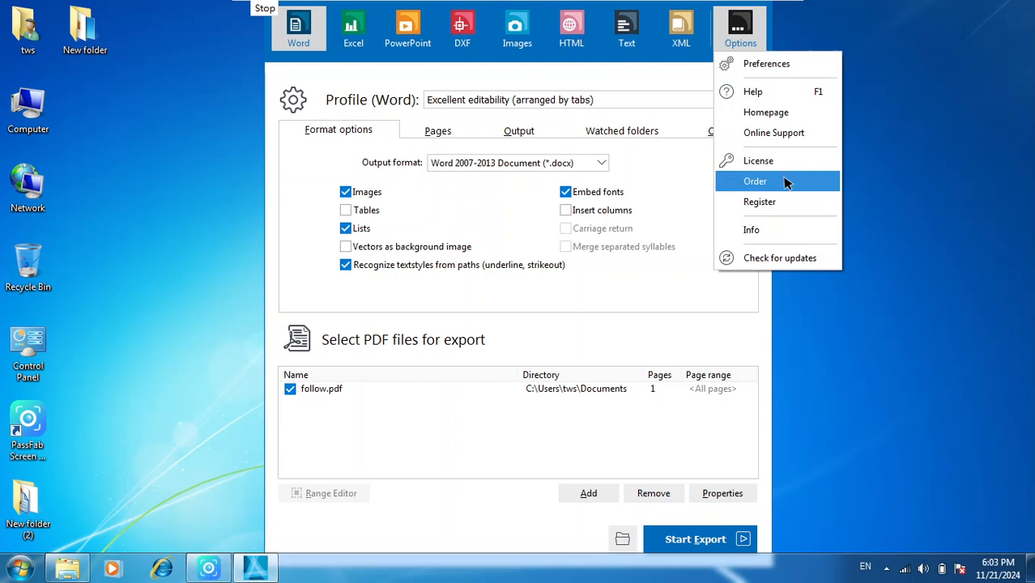
left_click(773, 162)
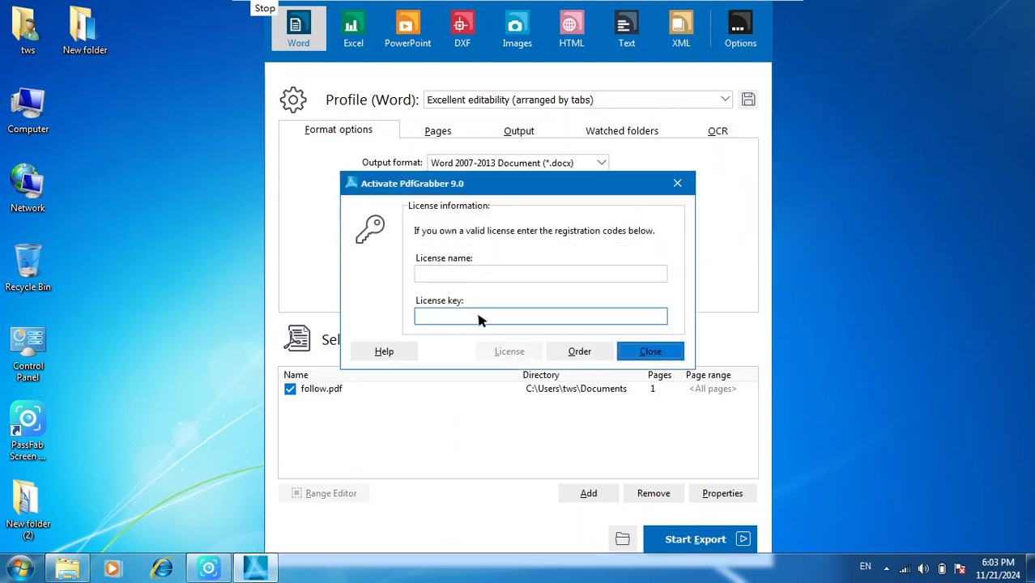
left_click(650, 352)
- Open the preferences, look through the font, output, integration and extended settings, and return to the general ones
left_click(739, 29)
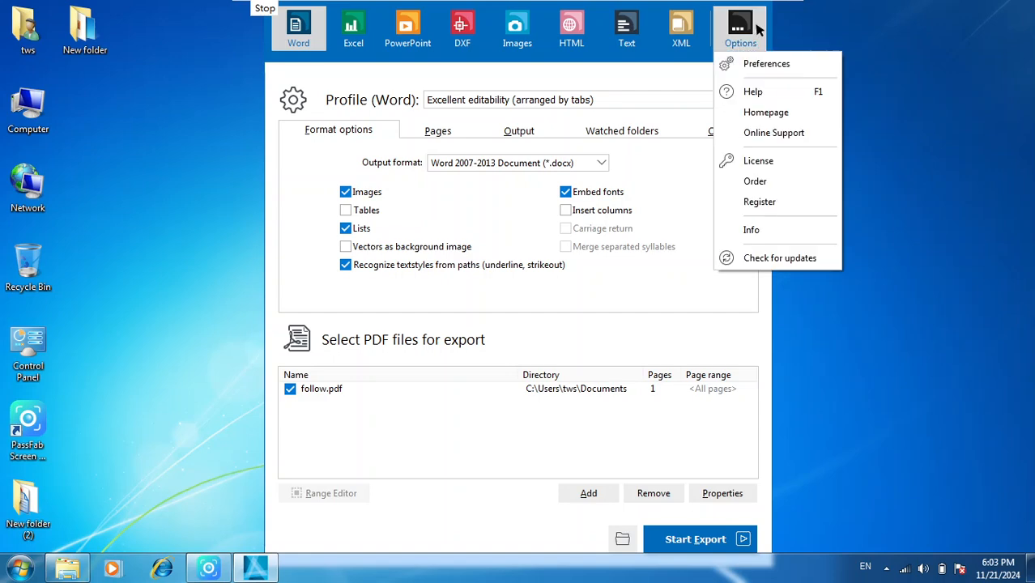
left_click(766, 64)
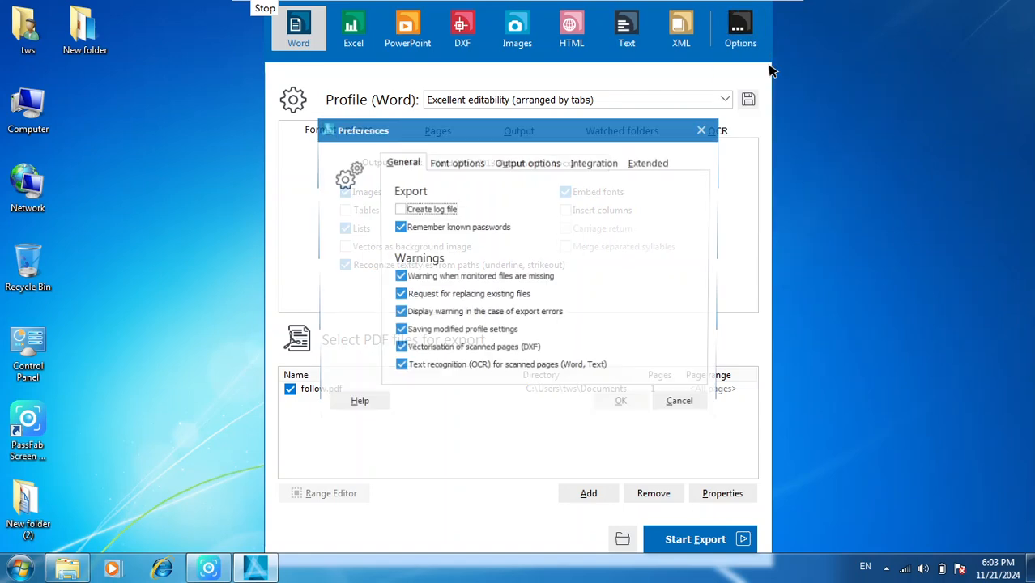
left_click(458, 164)
left_click(546, 163)
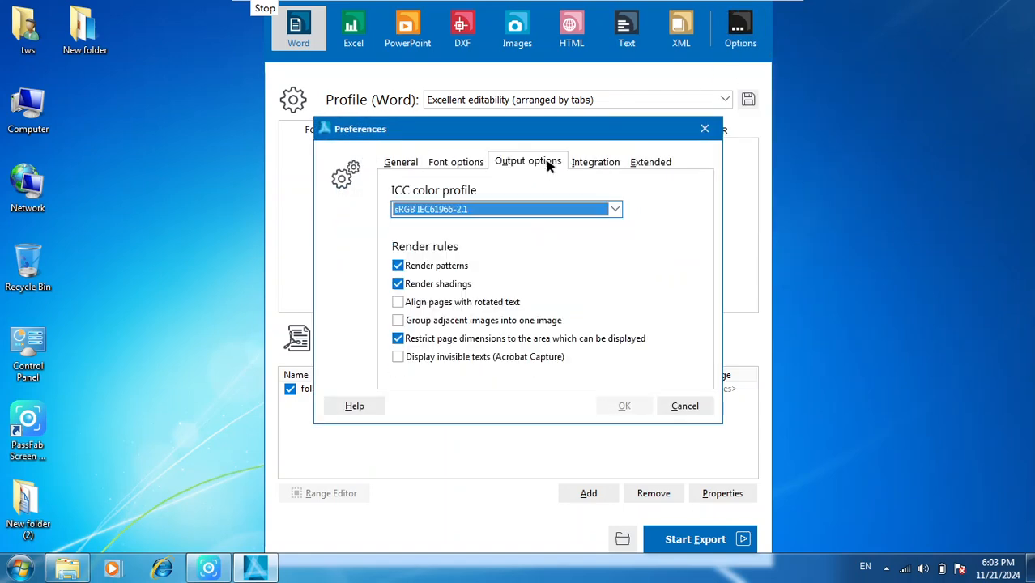
left_click(615, 163)
left_click(636, 164)
left_click(386, 163)
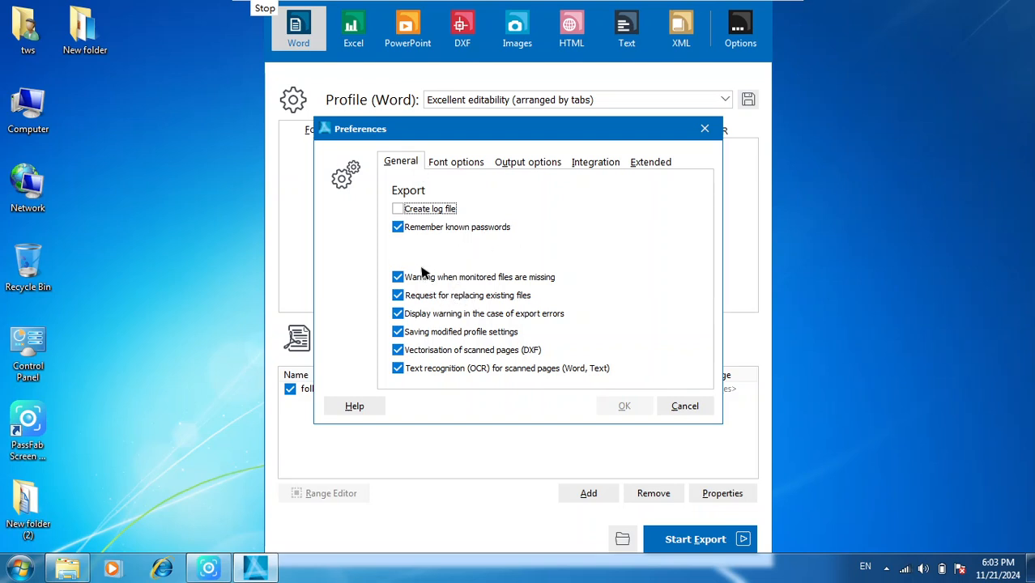
- Examine the file replacement warning in the general preferences and the choices for the default font
left_click(397, 295)
left_click(398, 296)
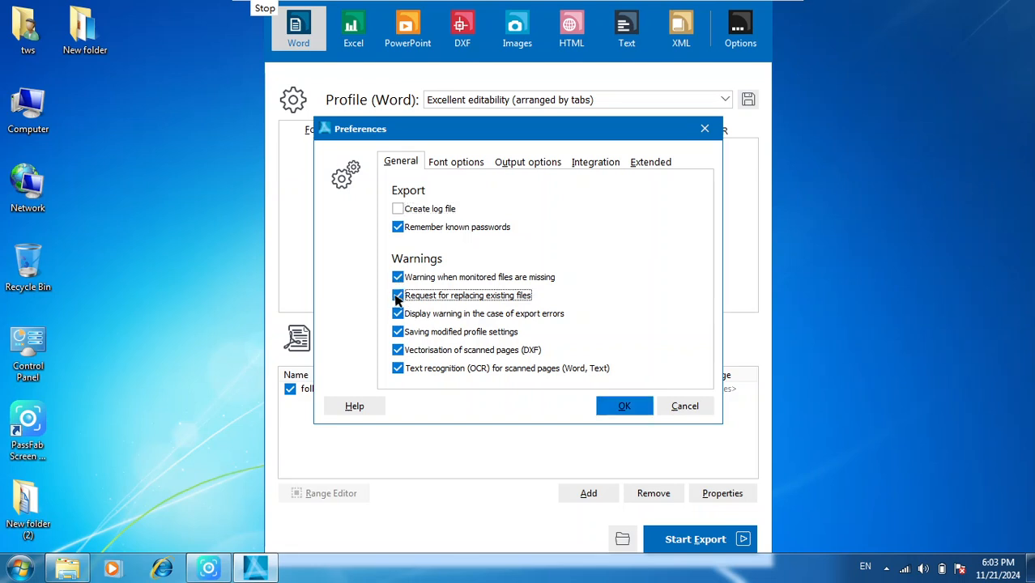
left_click(471, 162)
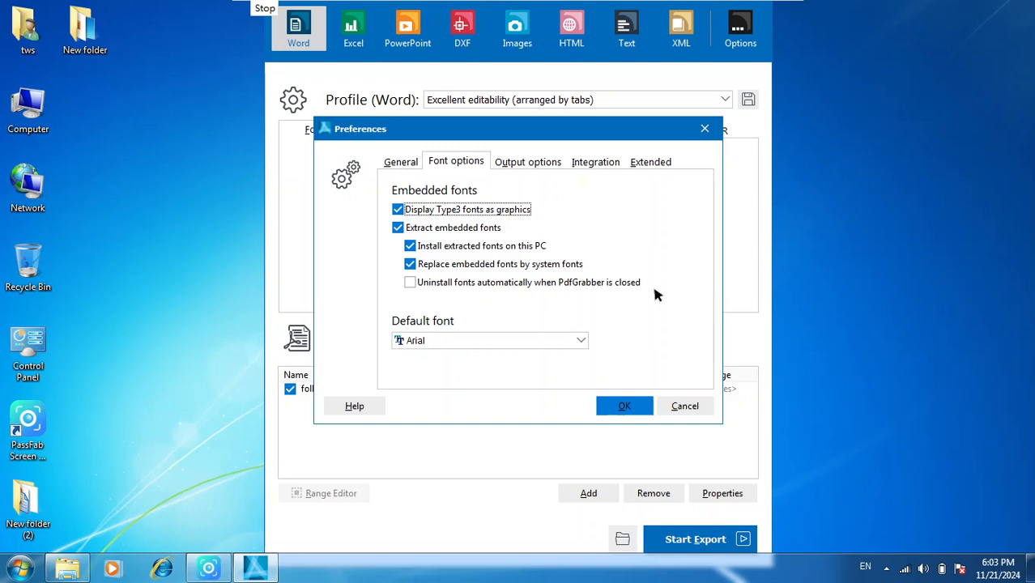
left_click(580, 340)
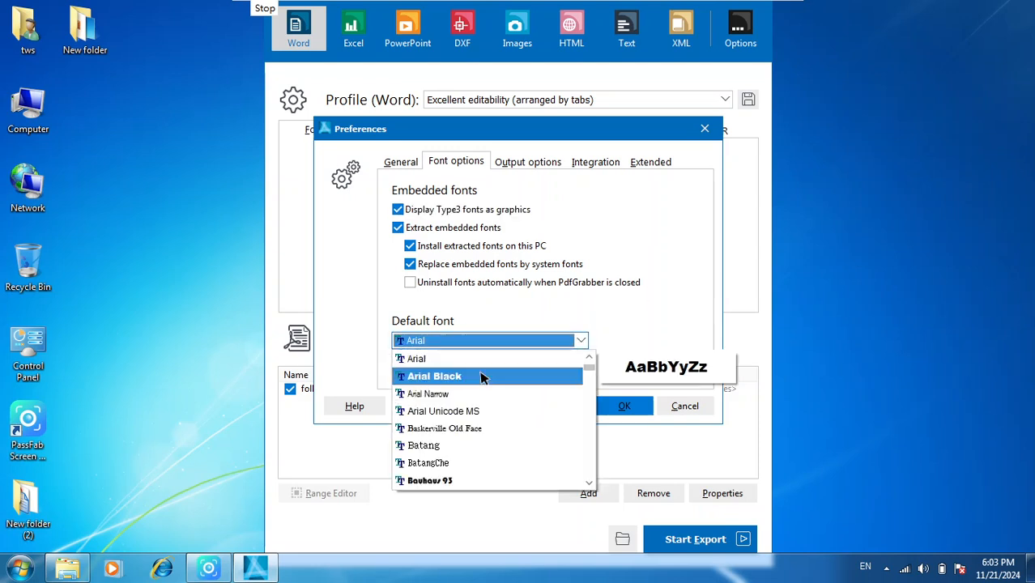
left_click(652, 281)
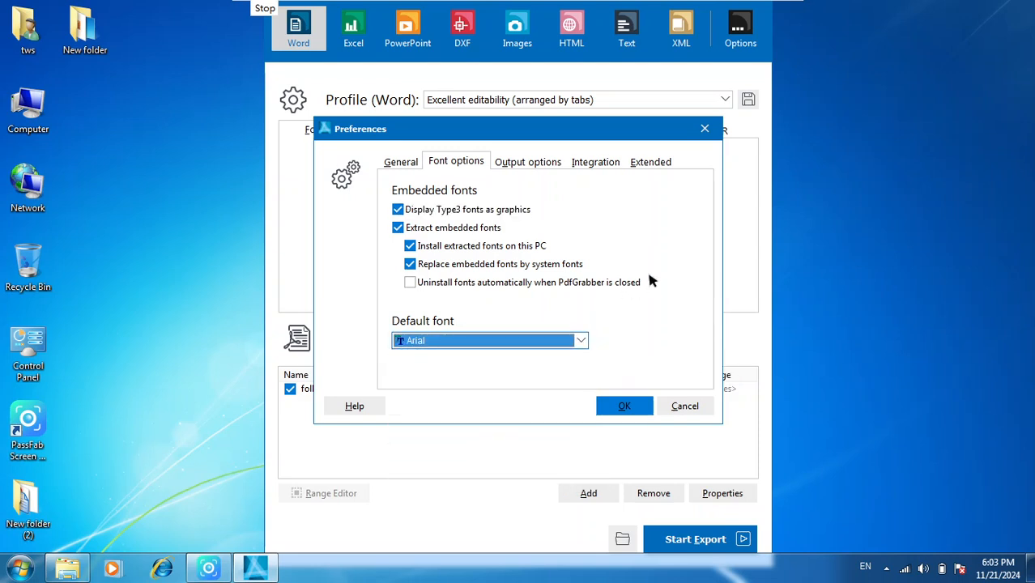
- Examine the ICC color profile choices in the output preferences, followed by the integration and extended settings
left_click(531, 163)
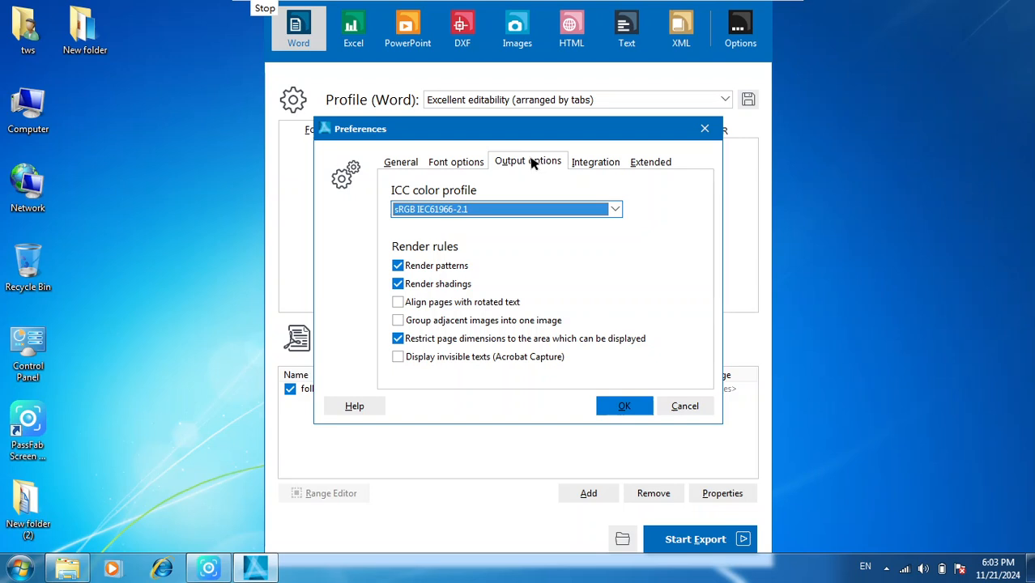
left_click(616, 209)
left_click(616, 210)
left_click(600, 159)
left_click(675, 161)
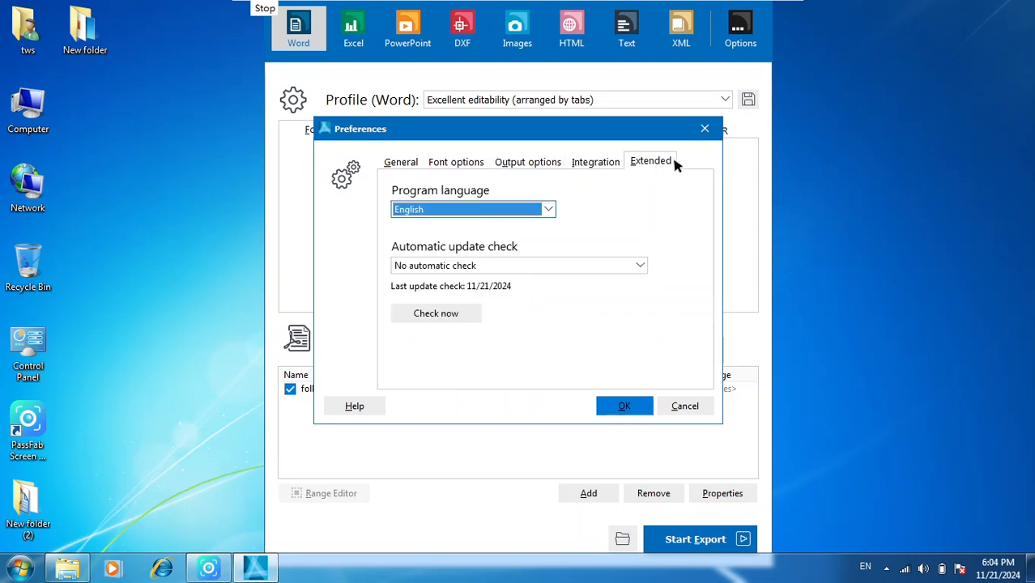
- Examine the program language and automatic update check choices, and leave the preferences without saving
left_click(548, 211)
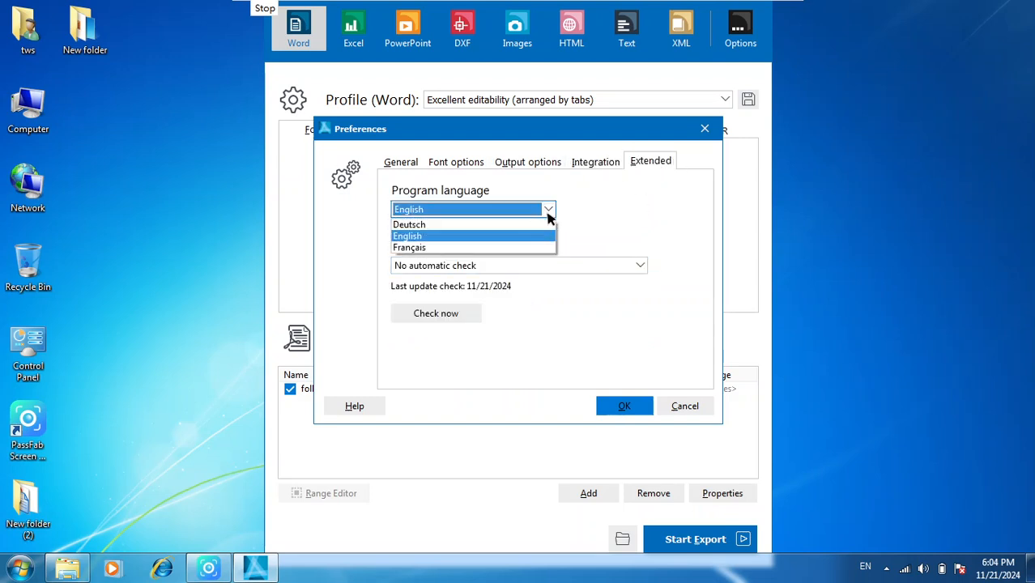
left_click(474, 236)
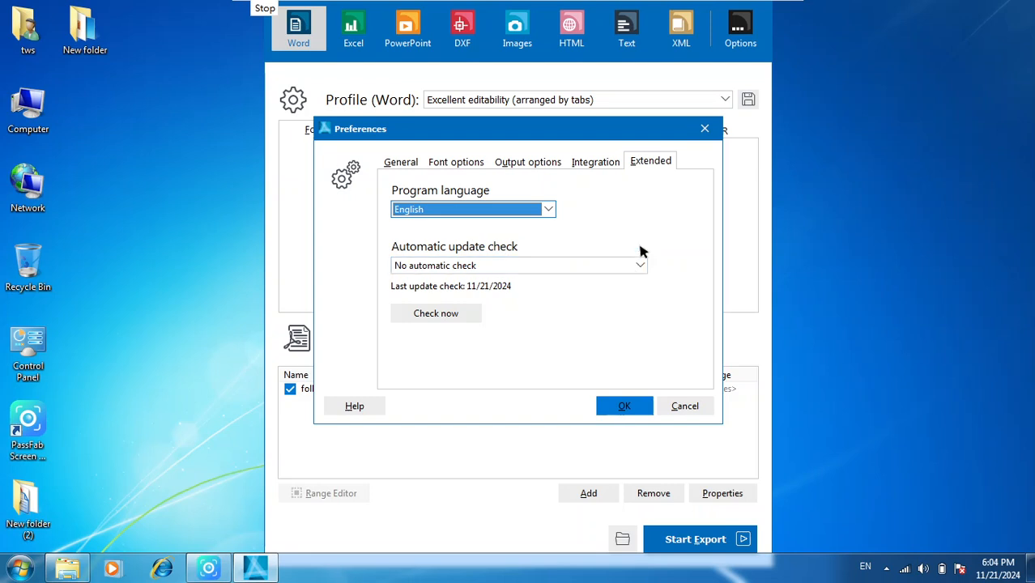
left_click(576, 264)
left_click(576, 265)
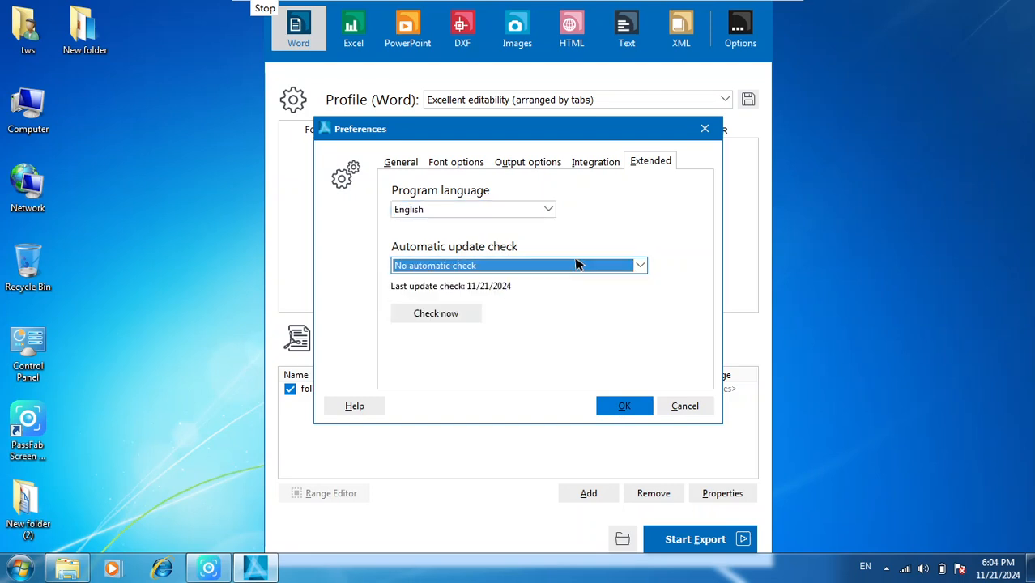
left_click(575, 265)
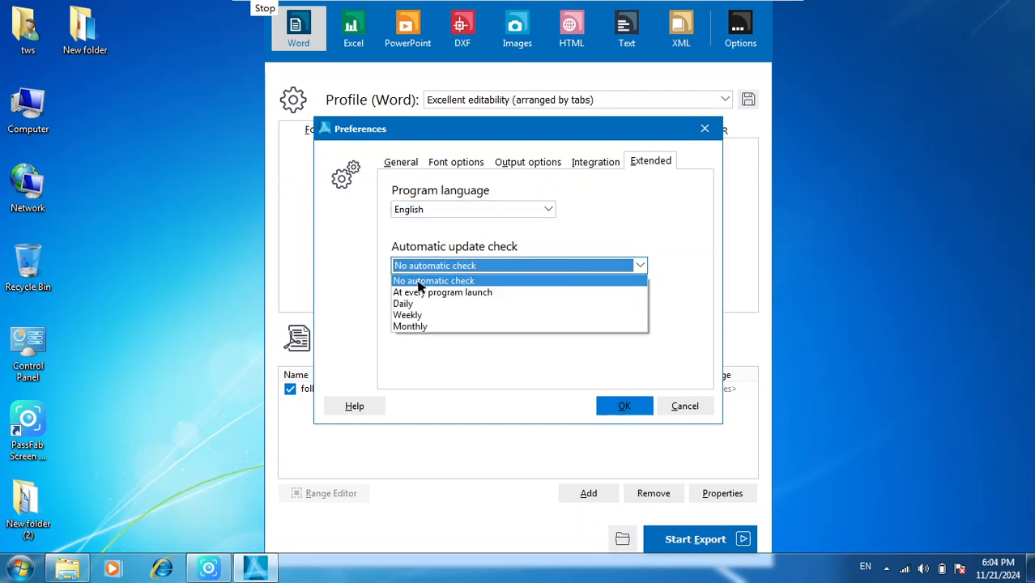
left_click(421, 282)
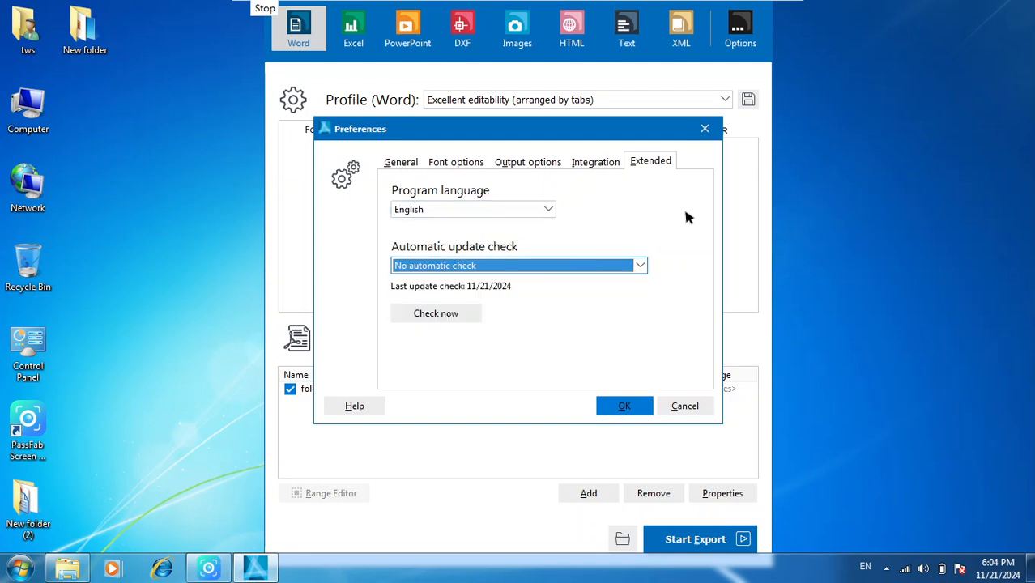
left_click(686, 407)
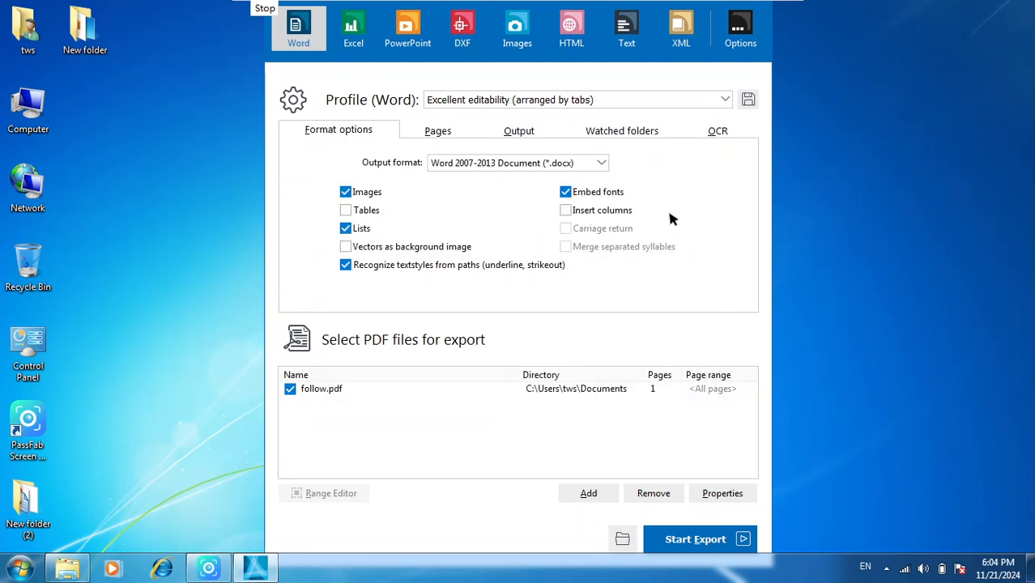
left_click(740, 33)
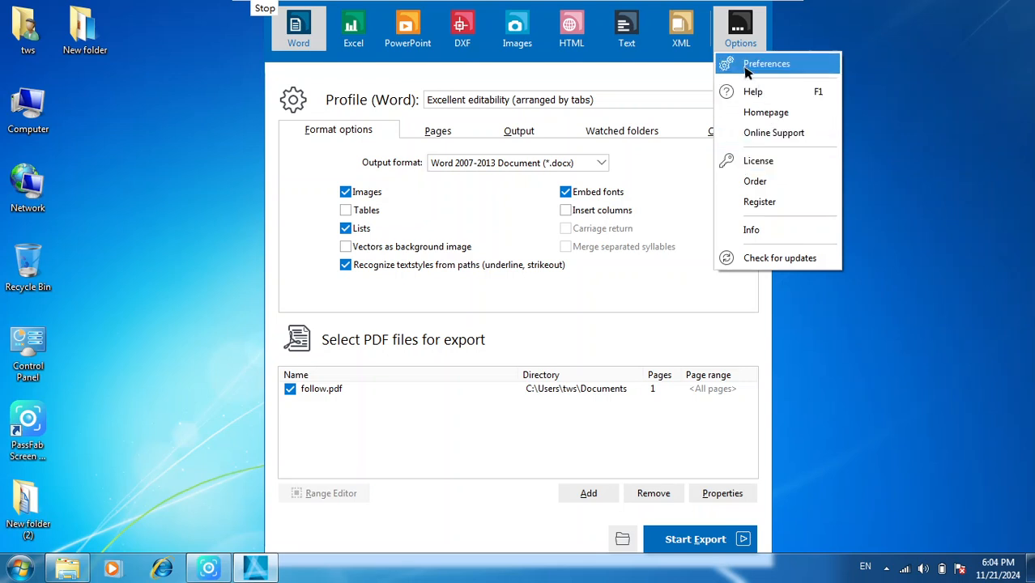
left_click(739, 32)
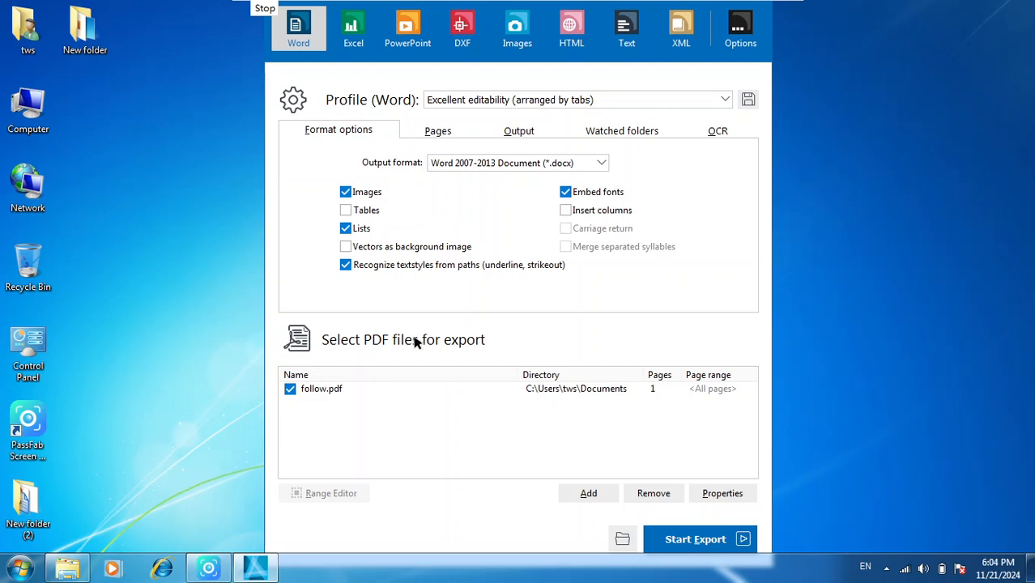
- Choose Word 2007-2013 Document (*.docx) as the output format of the Word export
left_click(598, 165)
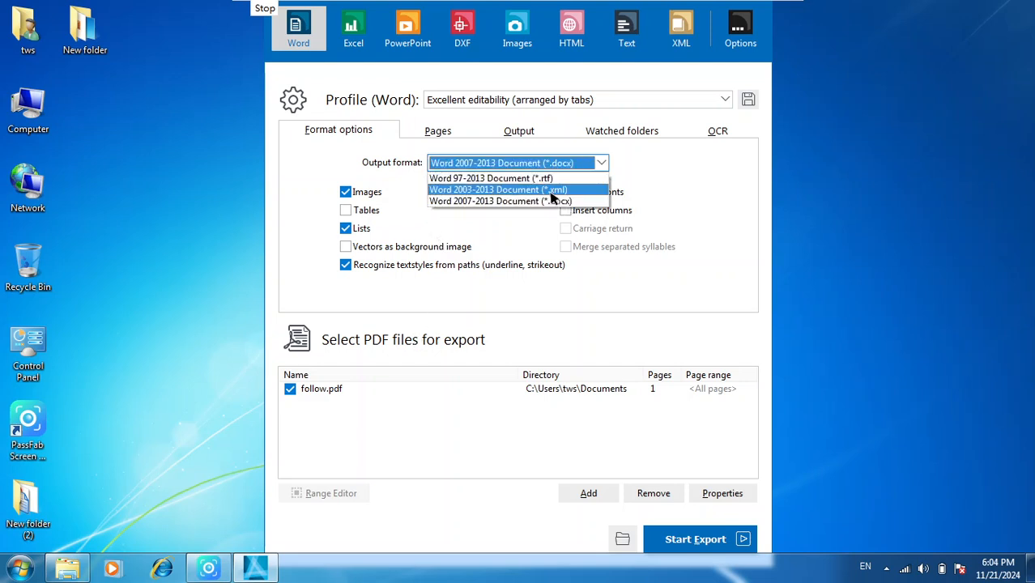
left_click(494, 201)
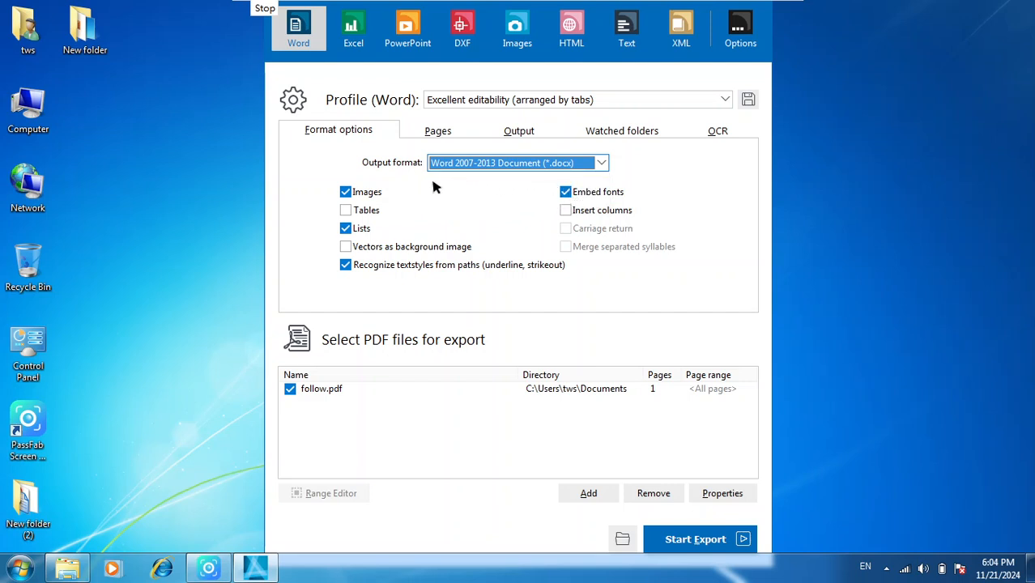
left_click(542, 168)
left_click(544, 172)
- Include tables in the Word export and exclude lists
left_click(354, 211)
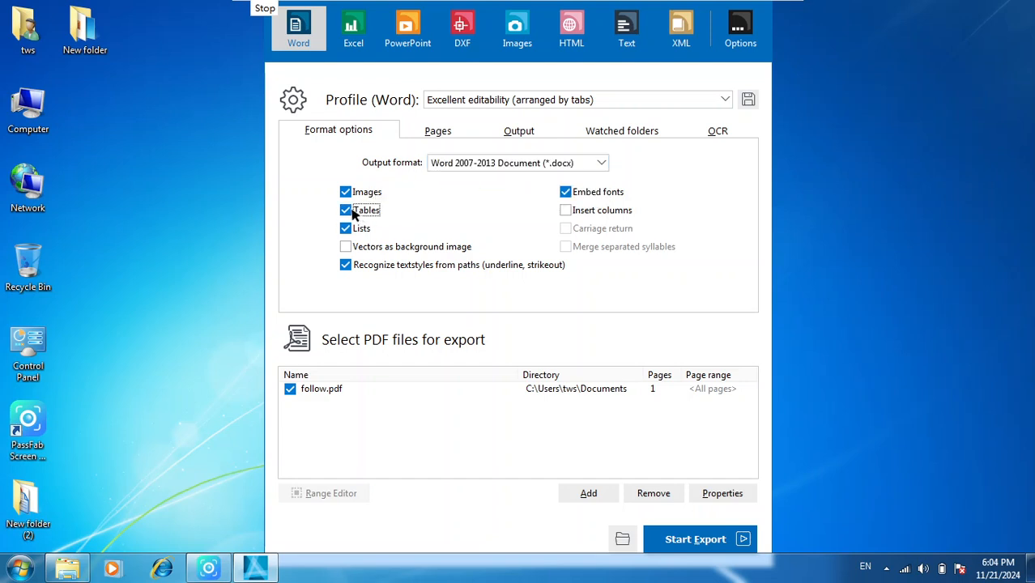
left_click(350, 211)
left_click(345, 212)
left_click(346, 229)
- Enable exporting vectors as a background image in the Word format options
left_click(348, 250)
left_click(347, 250)
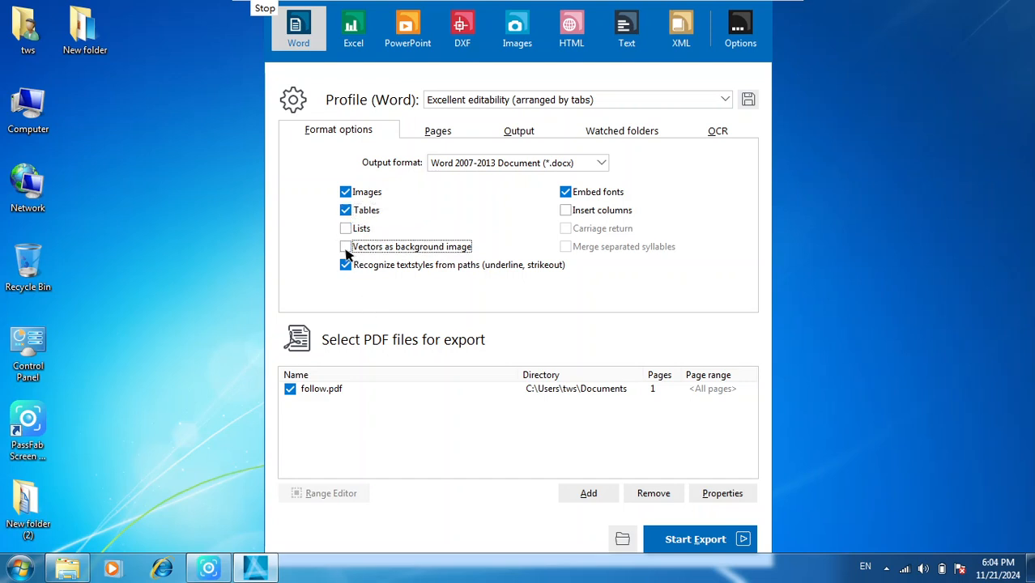
left_click(347, 249)
left_click(346, 249)
left_click(346, 249)
- Turn off font embedding and the recognition of text styles from paths for the Word export
left_click(566, 193)
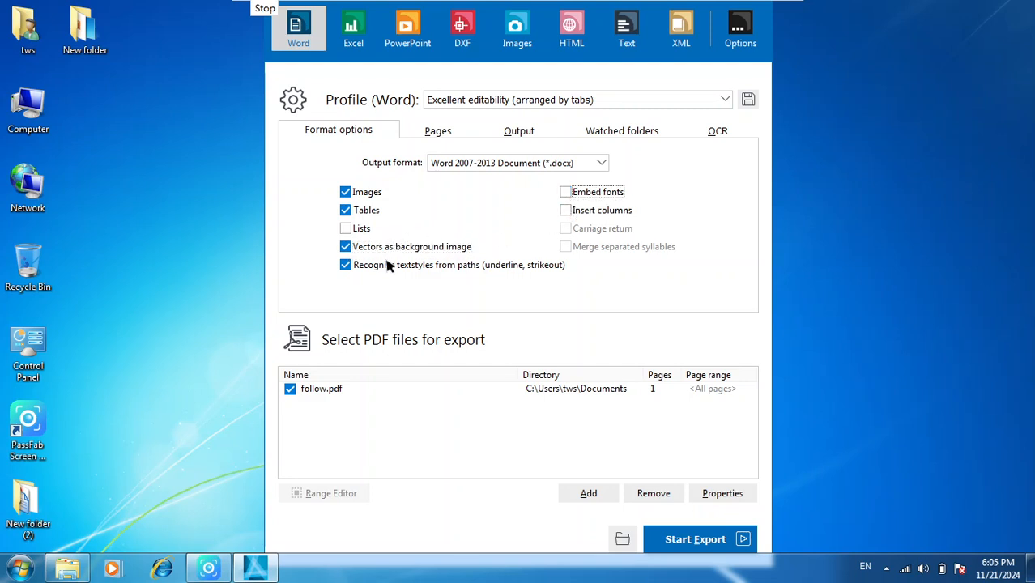
left_click(353, 264)
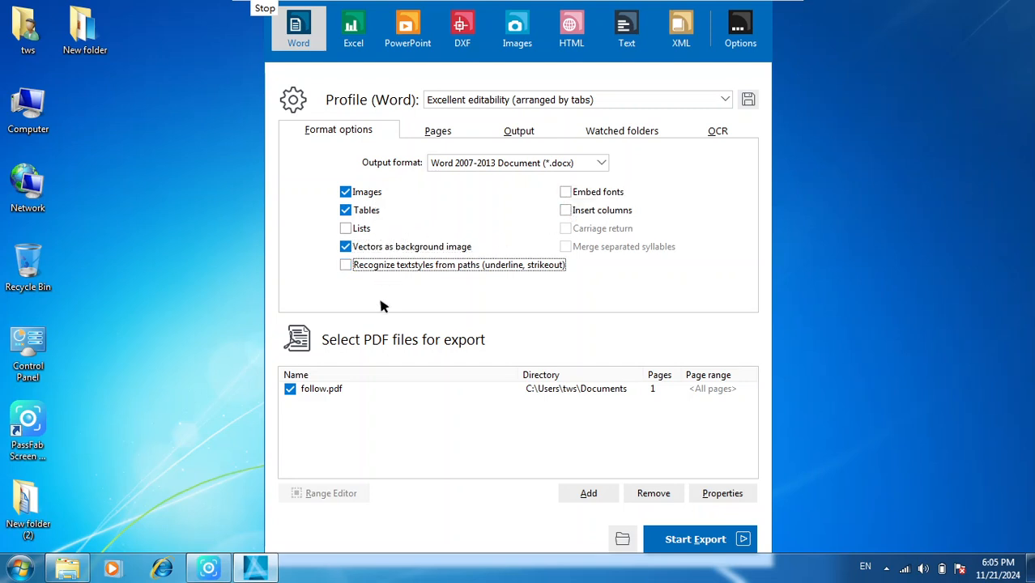
left_click(510, 405)
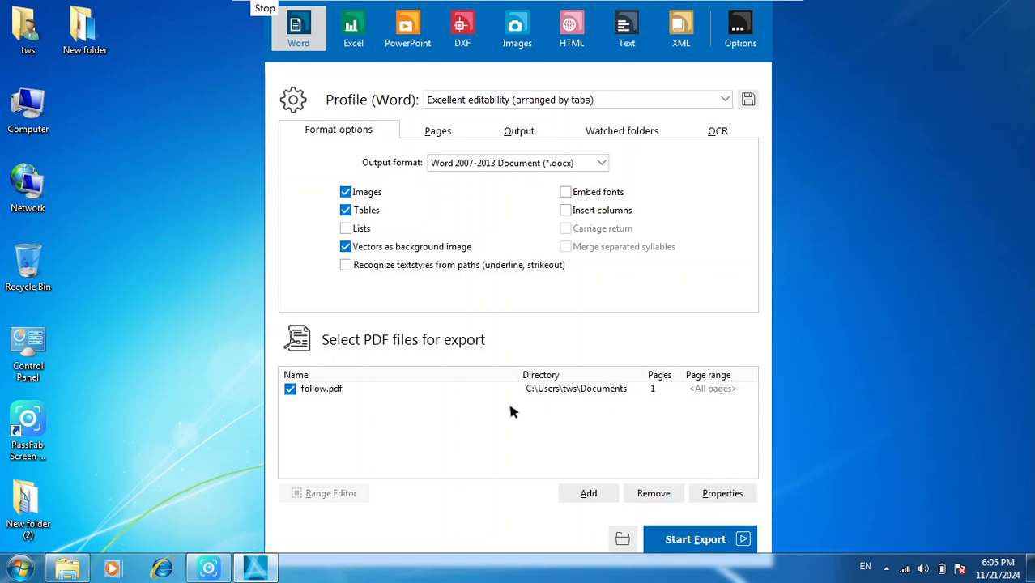
left_click(588, 499)
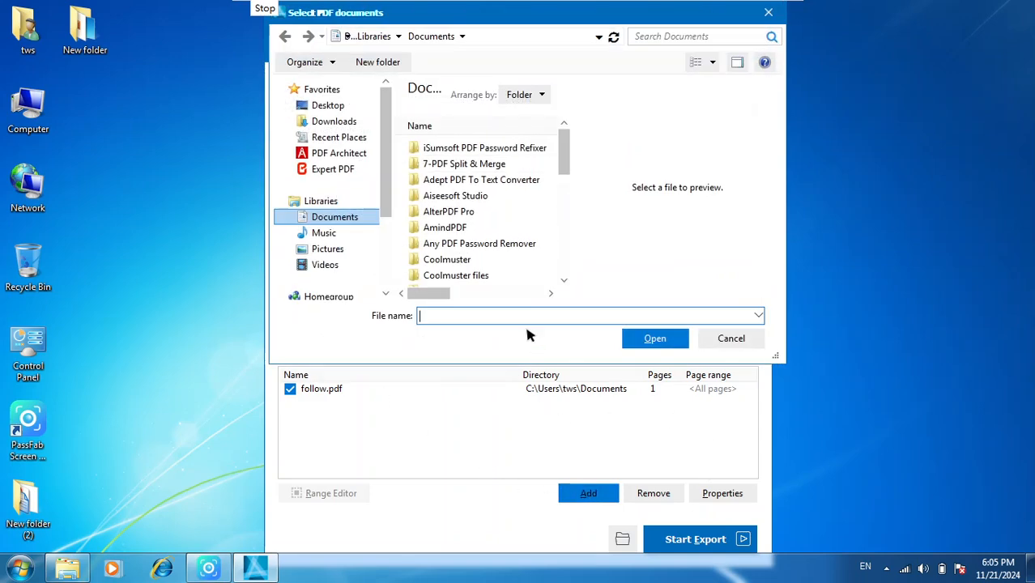
left_click_drag(569, 150, 490, 280)
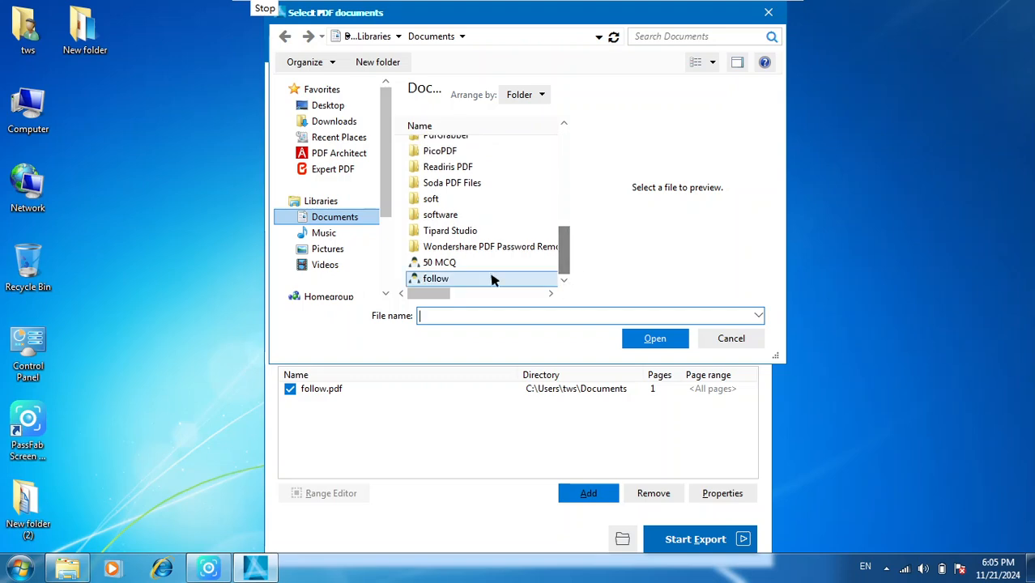
left_click(444, 265)
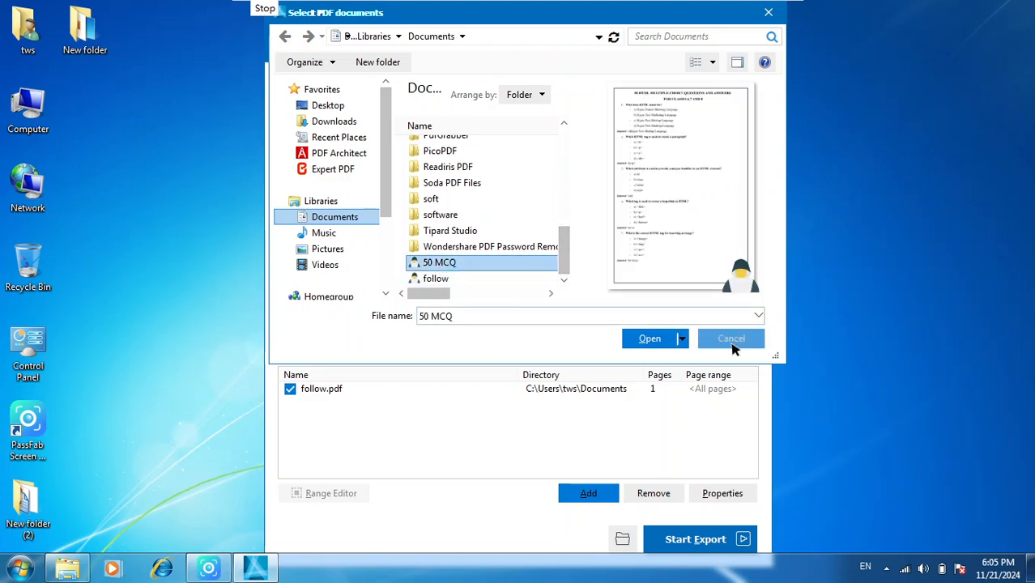
left_click(704, 341)
- Open follow.pdf in the Range Editor to view its page range, moving the range definition window higher over the page
left_click(334, 389)
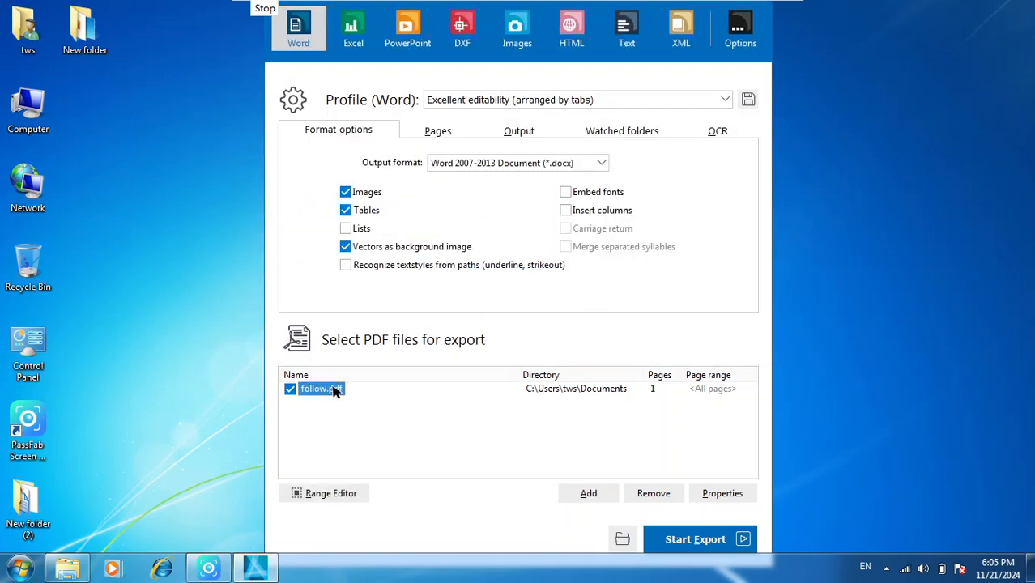
left_click(327, 494)
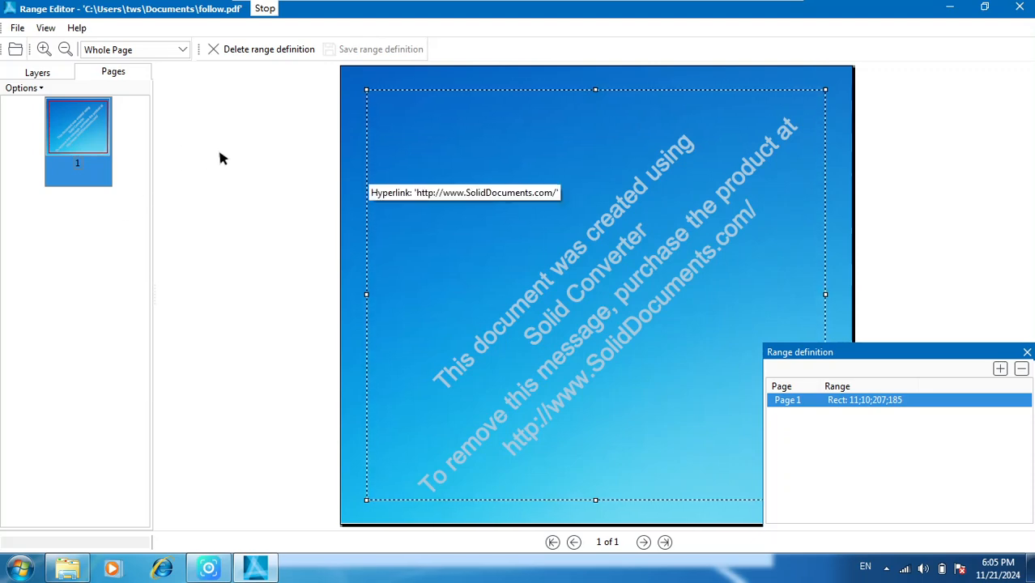
left_click_drag(940, 355, 913, 305)
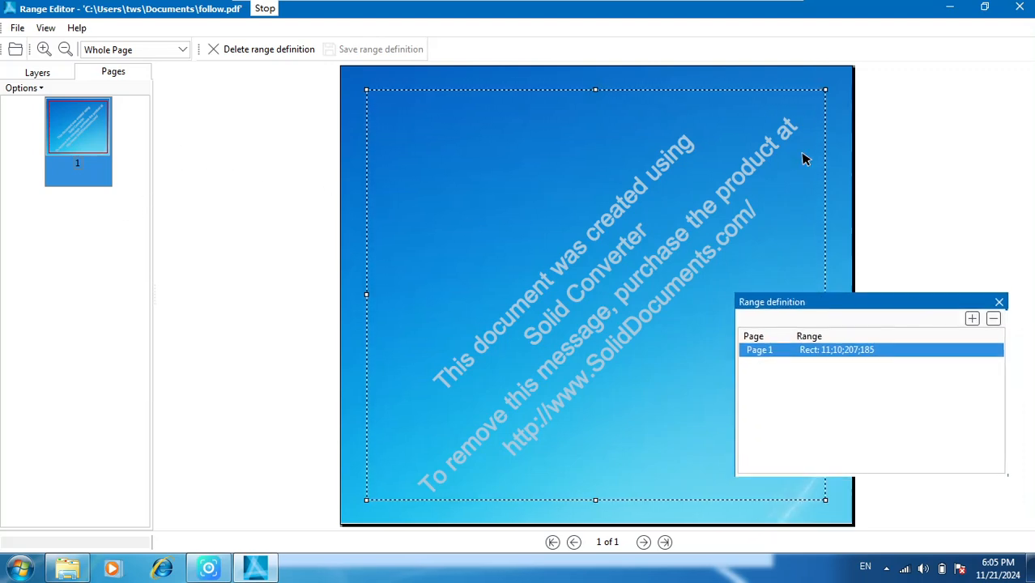
- Close the Range Editor and review the file and document properties of follow.pdf
left_click(1020, 10)
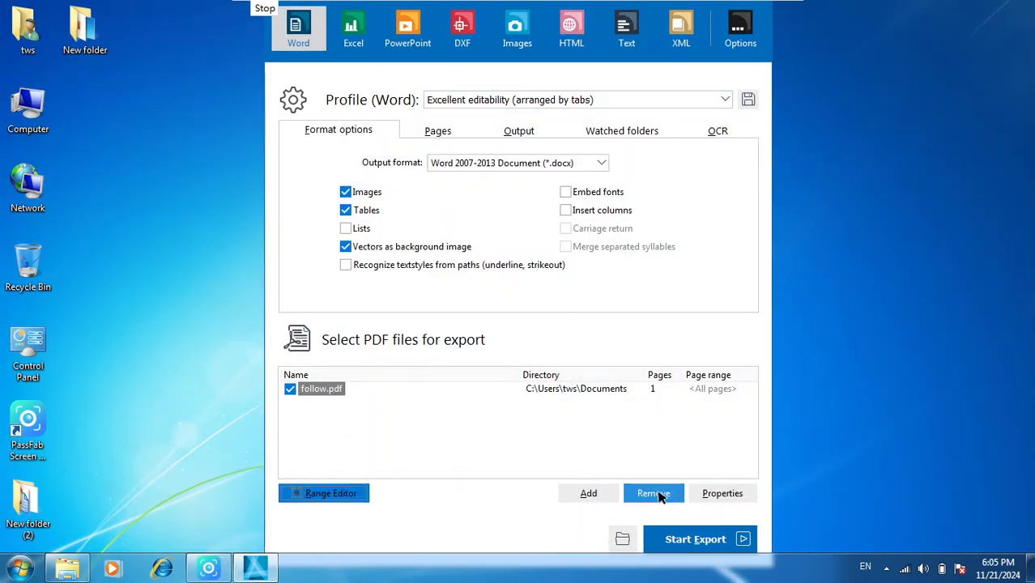
left_click(718, 493)
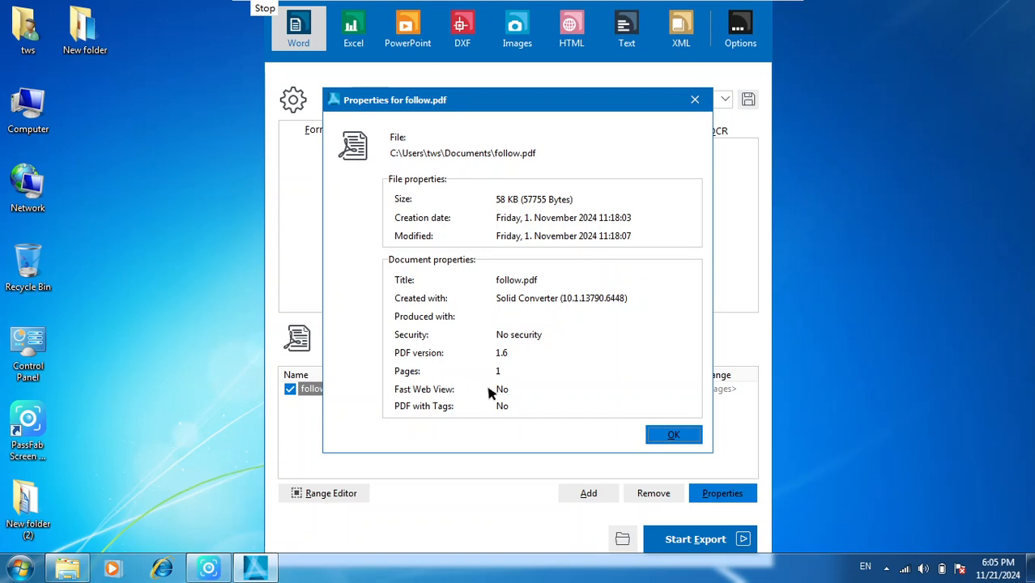
left_click(686, 435)
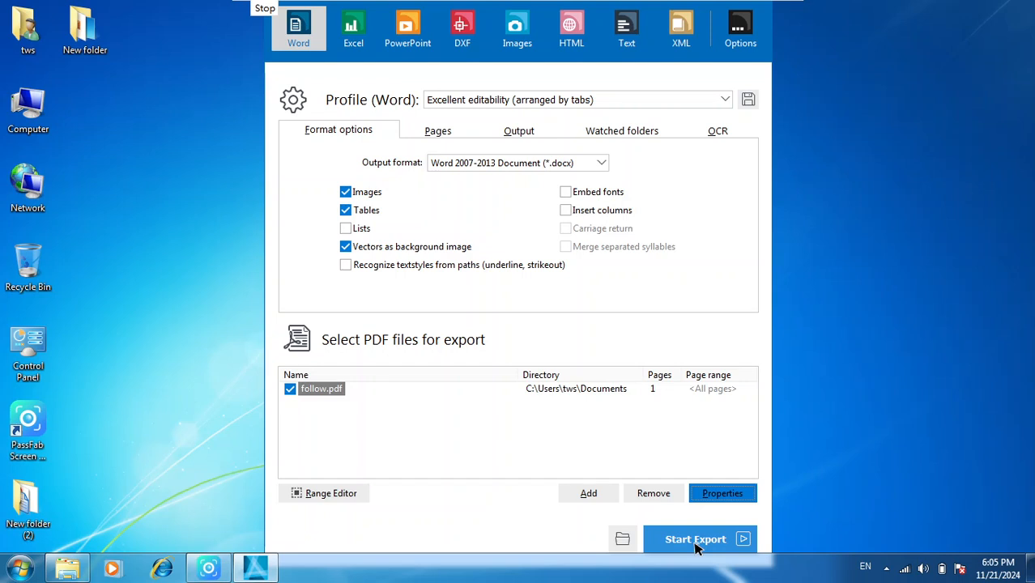
left_click(335, 391)
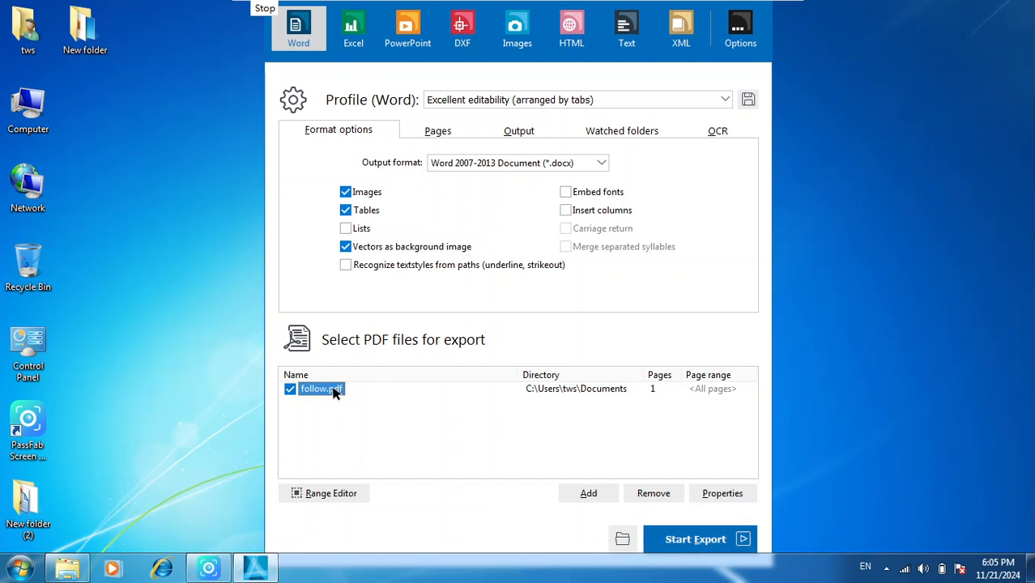
- Try out the Images, Vectors as background image and Lists options of the Word export
left_click(367, 194)
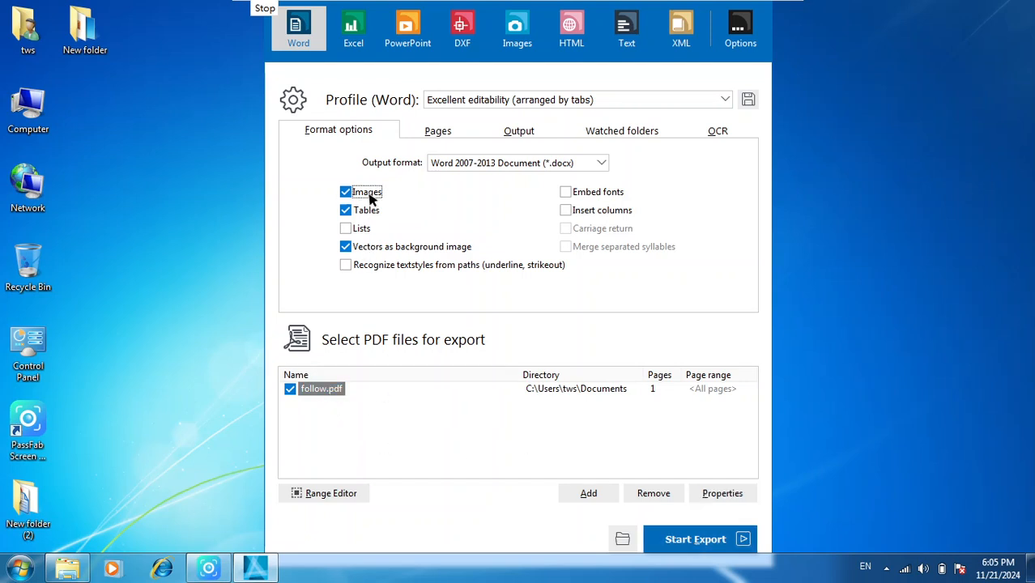
left_click(364, 249)
left_click(349, 230)
- Review the Word profile's page range, output directory, watched folders and OCR settings, cancelling the watched folder selection
left_click(437, 132)
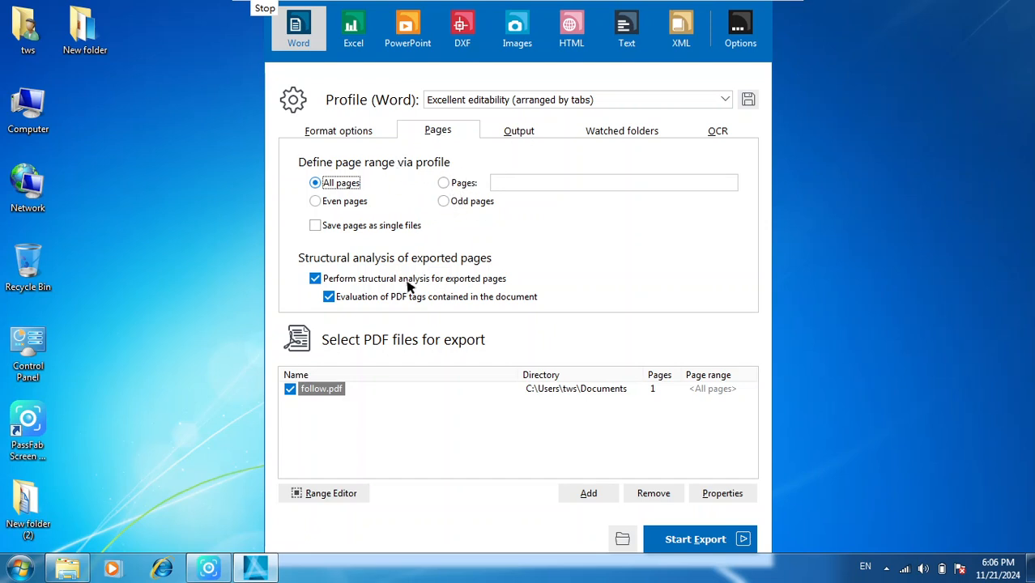
left_click(519, 136)
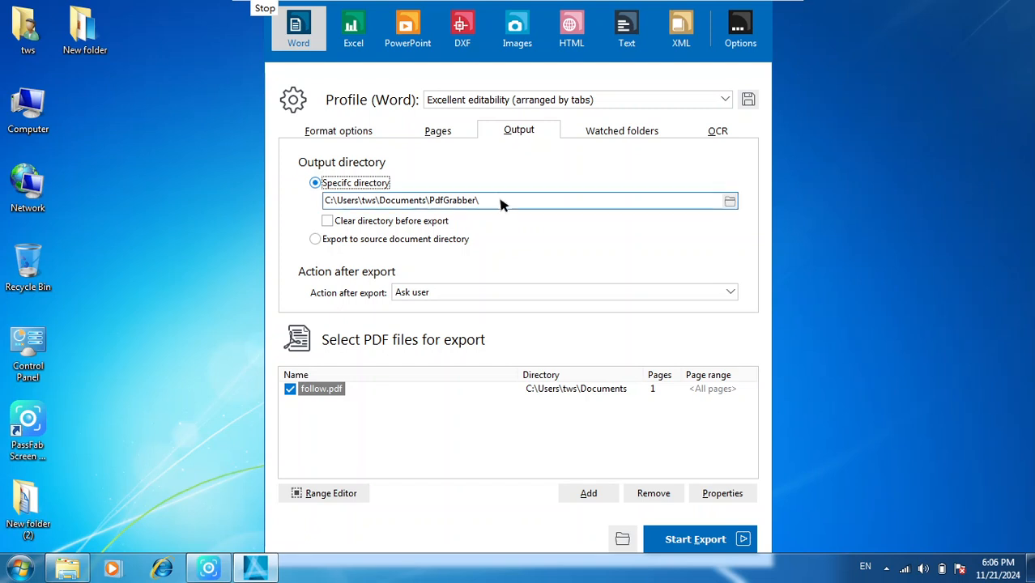
left_click(510, 206)
left_click(606, 131)
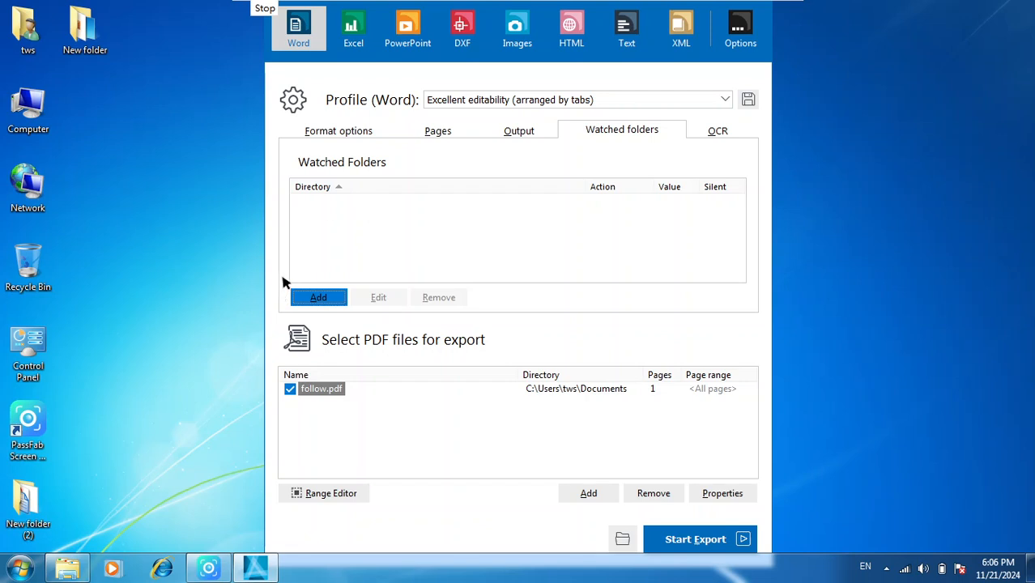
left_click(311, 297)
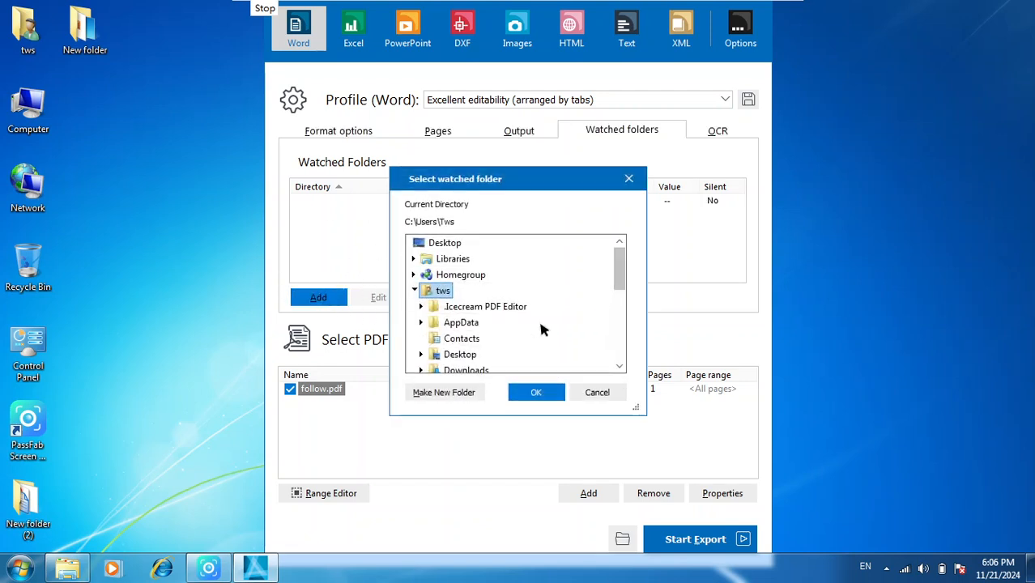
left_click(597, 392)
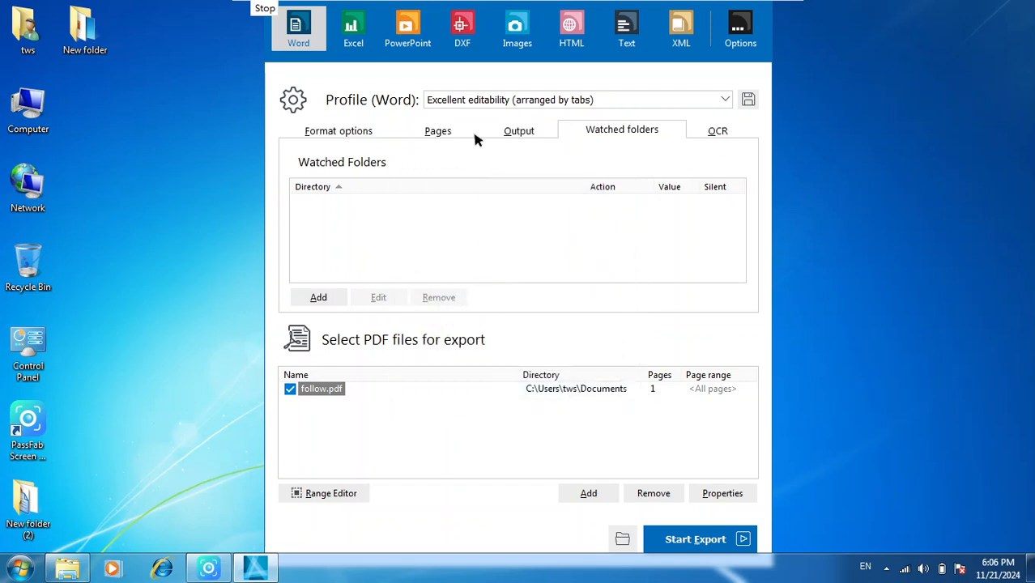
left_click(714, 132)
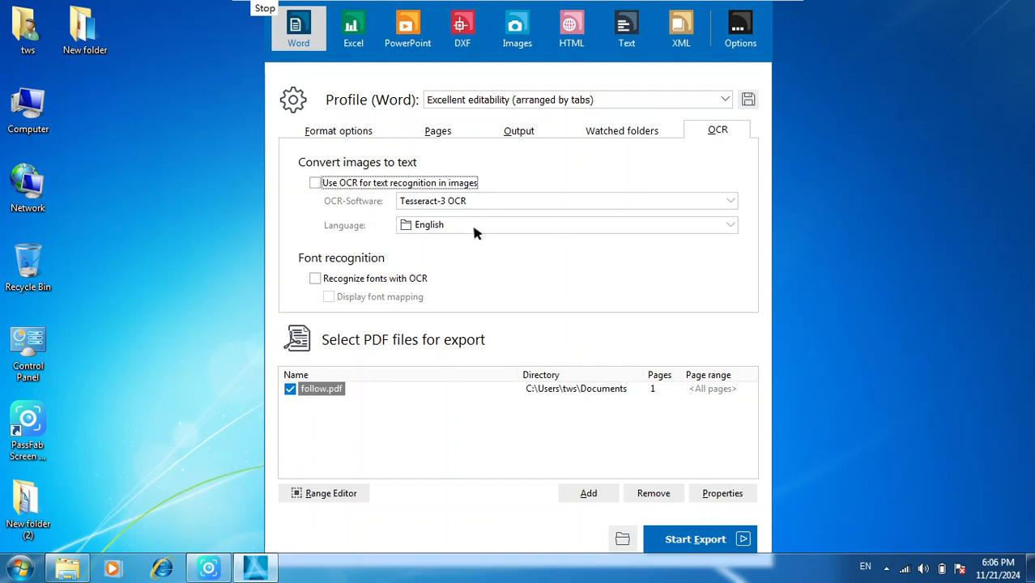
left_click(329, 134)
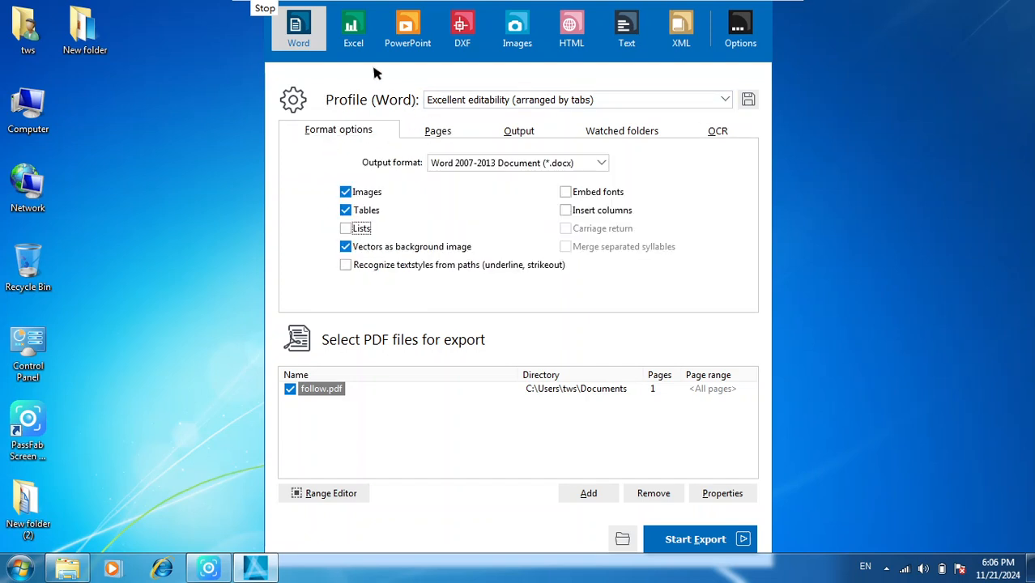
- Switch to the Excel export without saving the Word profile changes and choose the Text-based (few columns) profile
left_click(361, 37)
left_click(616, 296)
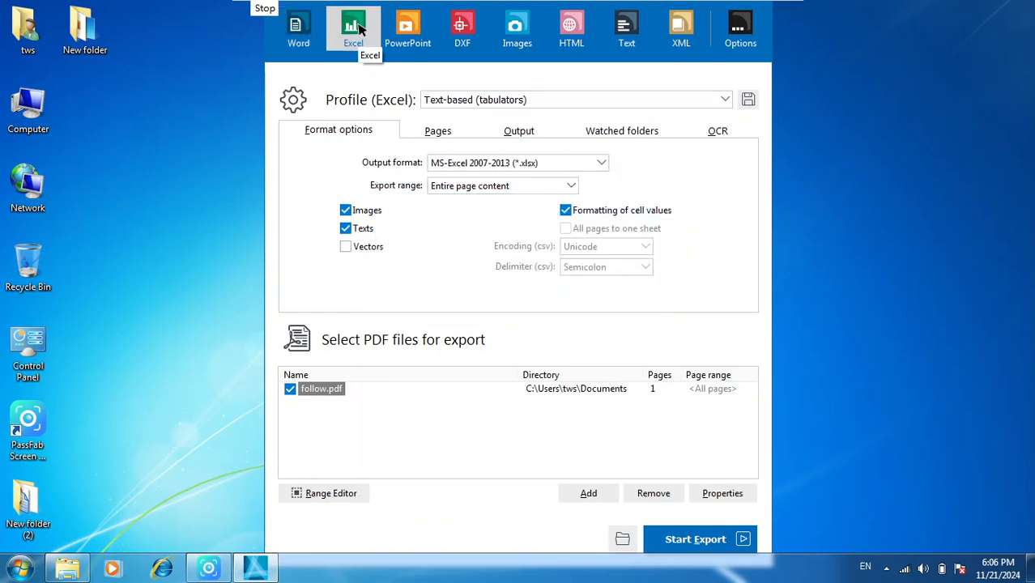
left_click(571, 99)
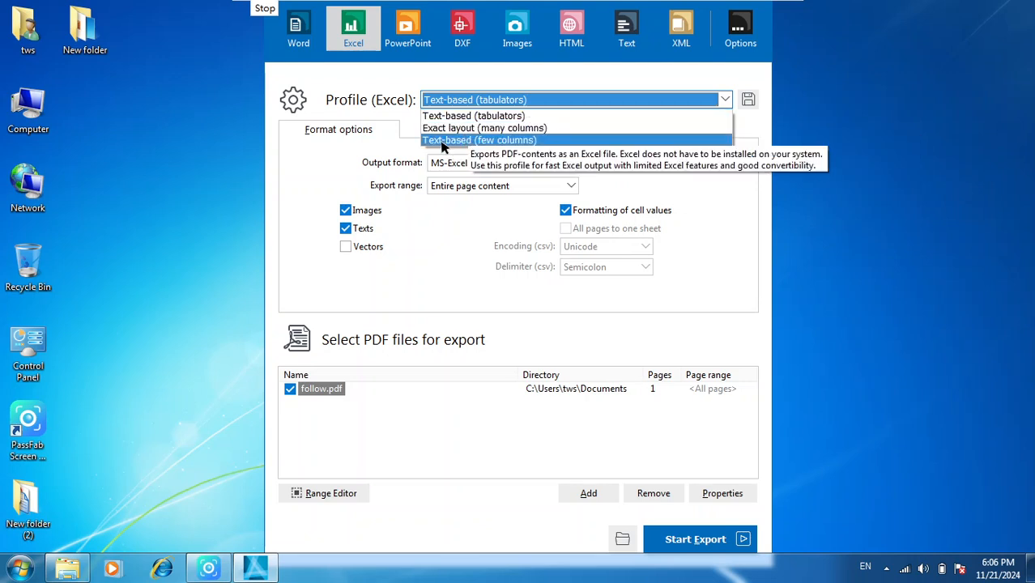
left_click(522, 140)
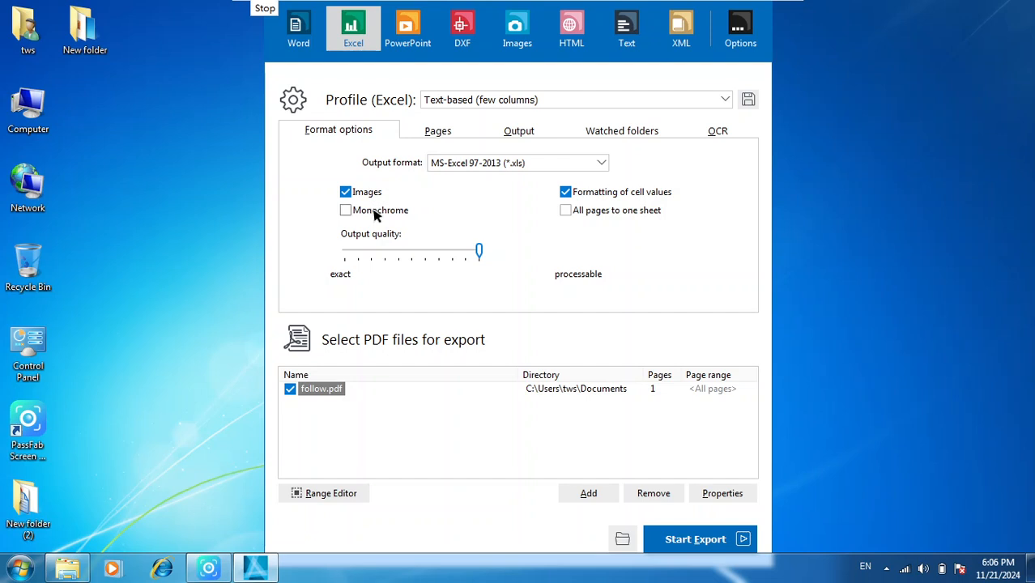
- Try out the output format, output quality, image, monochrome and all-pages-to-one-sheet options of the Excel export
left_click(531, 166)
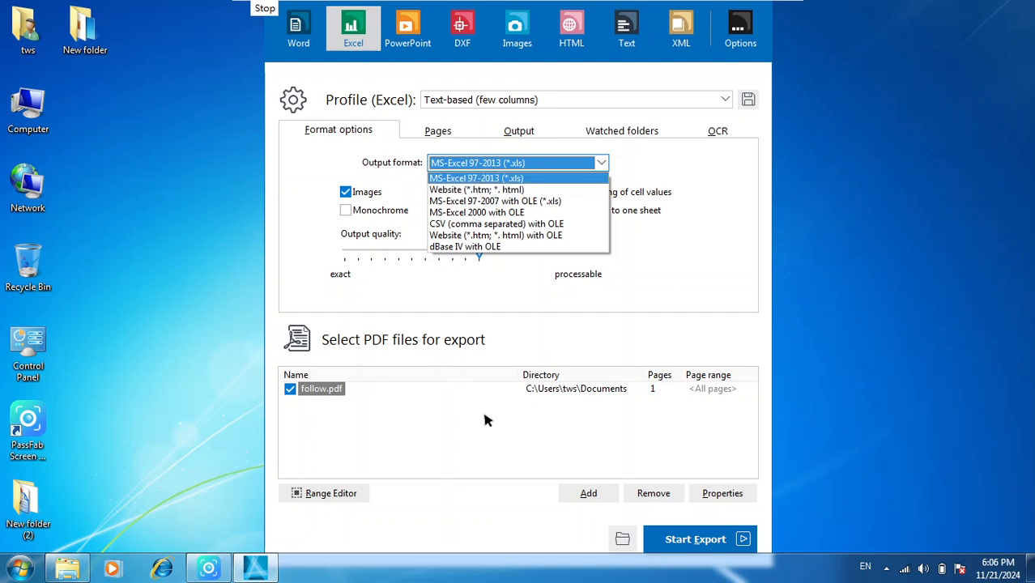
left_click(421, 280)
mouse_move(477, 255)
left_mouse_down()
mouse_move(370, 252)
mouse_move(464, 252)
left_mouse_up()
left_click(369, 195)
left_click(378, 212)
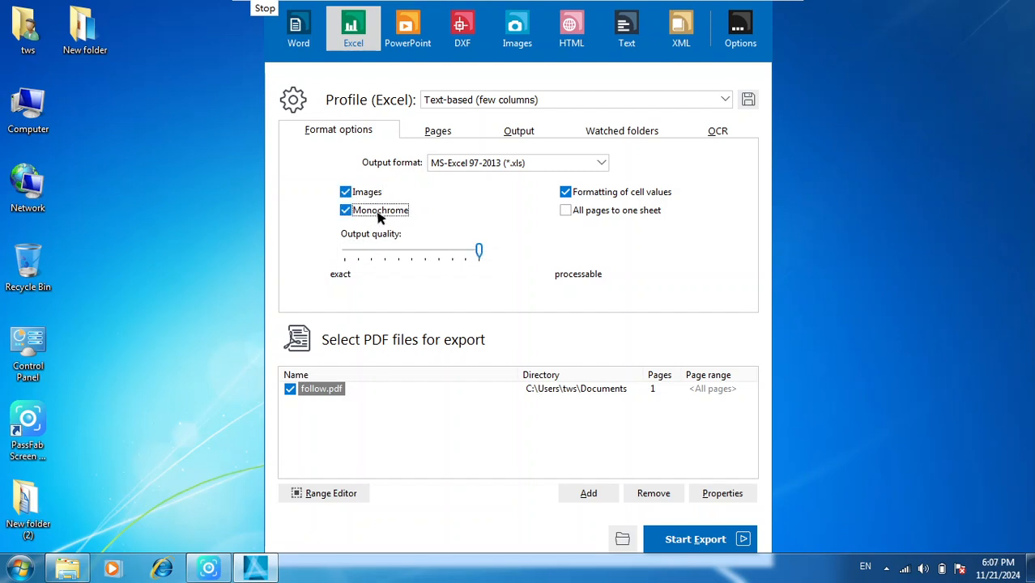
left_click(379, 215)
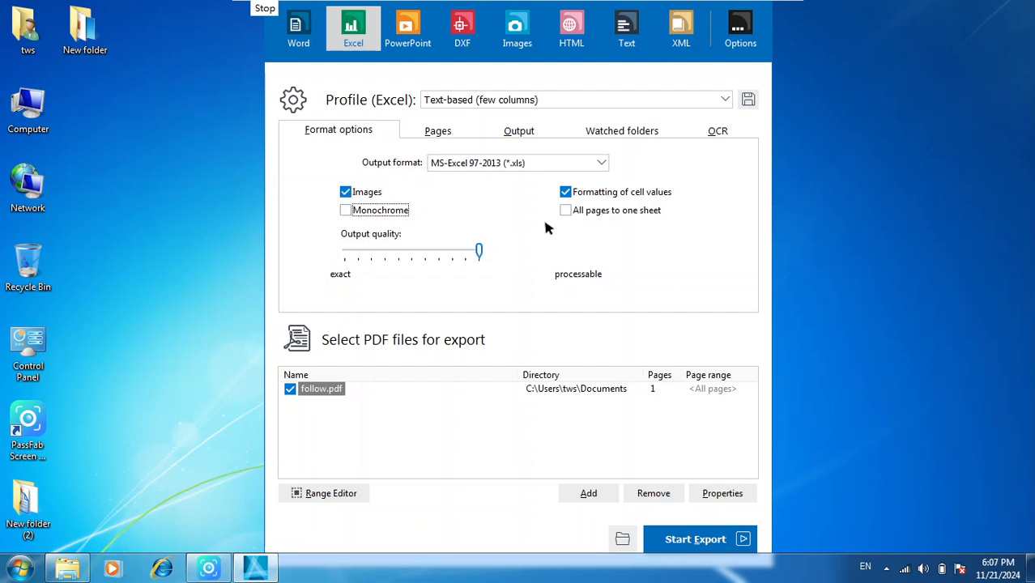
left_click(597, 212)
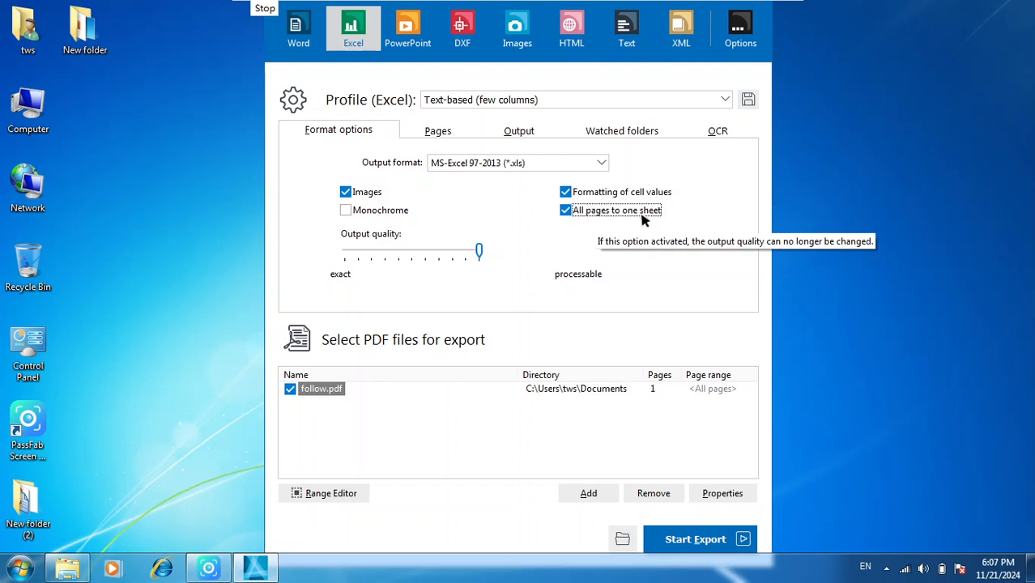
left_click(644, 217)
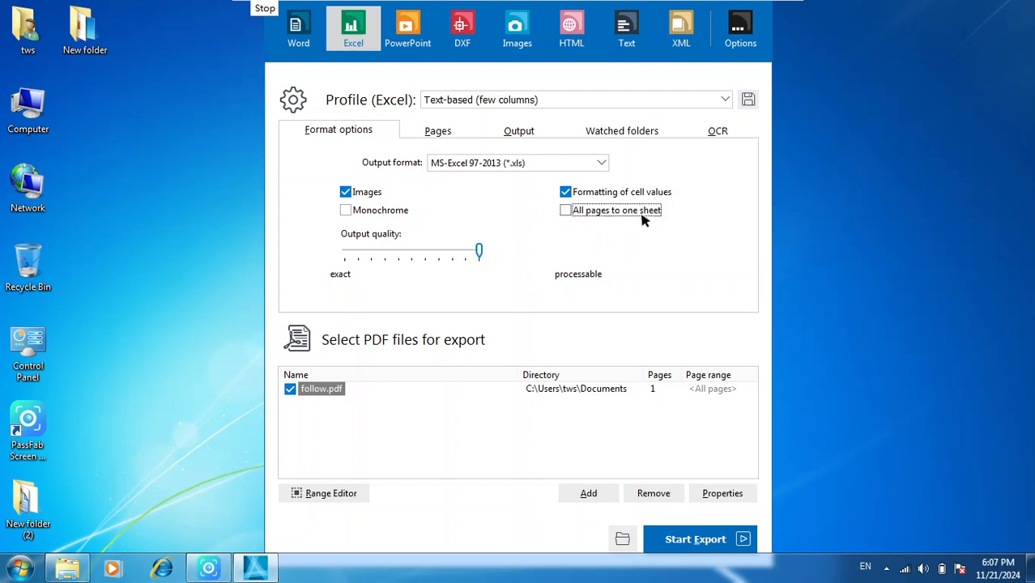
- Review the Excel profile's page range, output directory, watched folders and OCR settings, returning to its format options
left_click(438, 132)
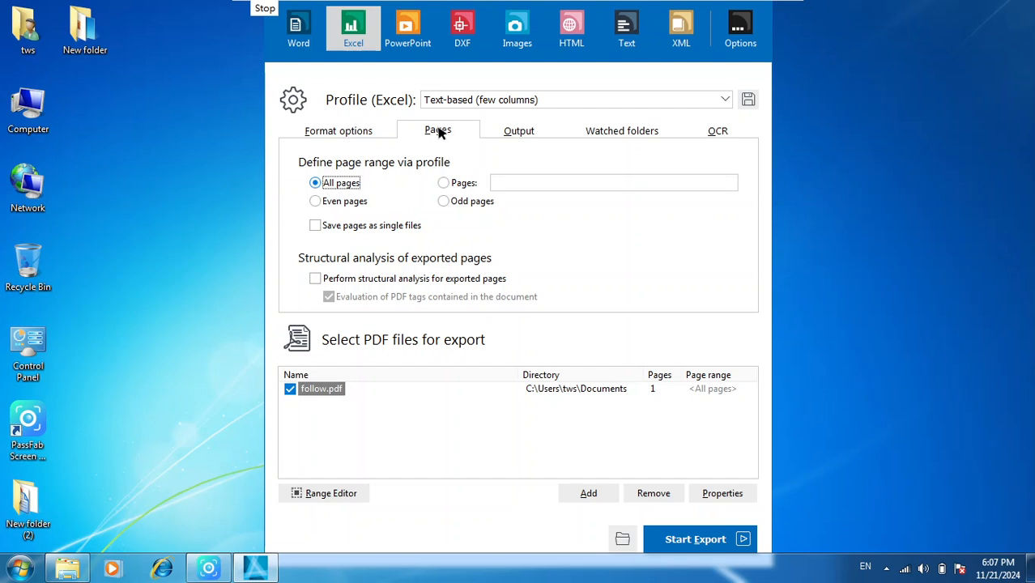
left_click(523, 132)
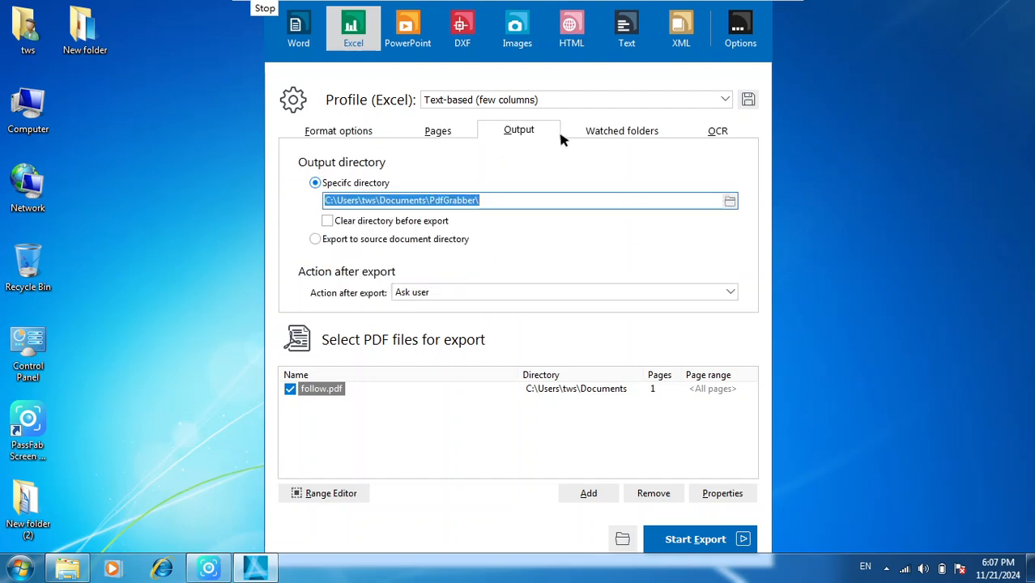
left_click(652, 132)
left_click(716, 132)
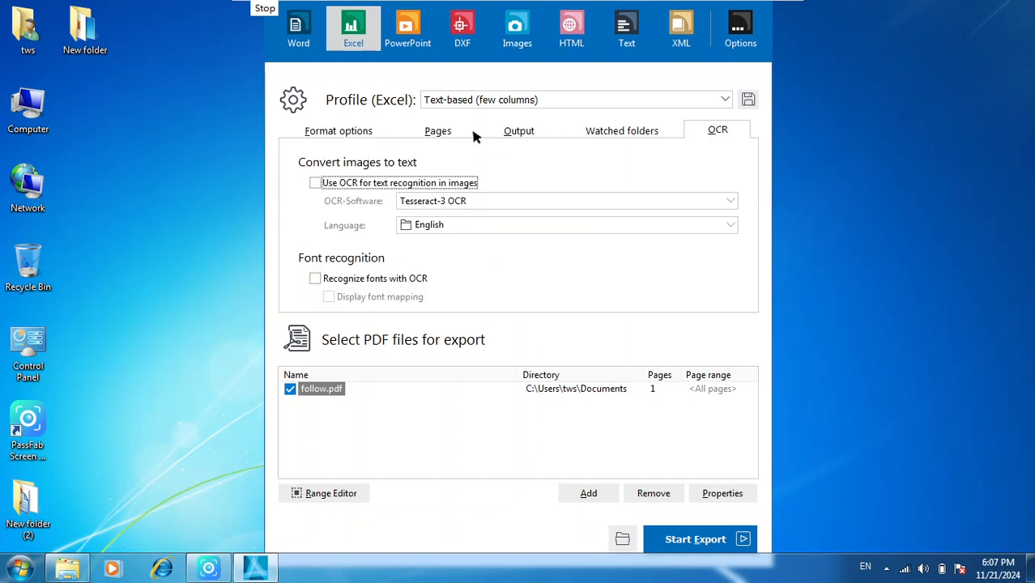
left_click(438, 131)
left_click(339, 130)
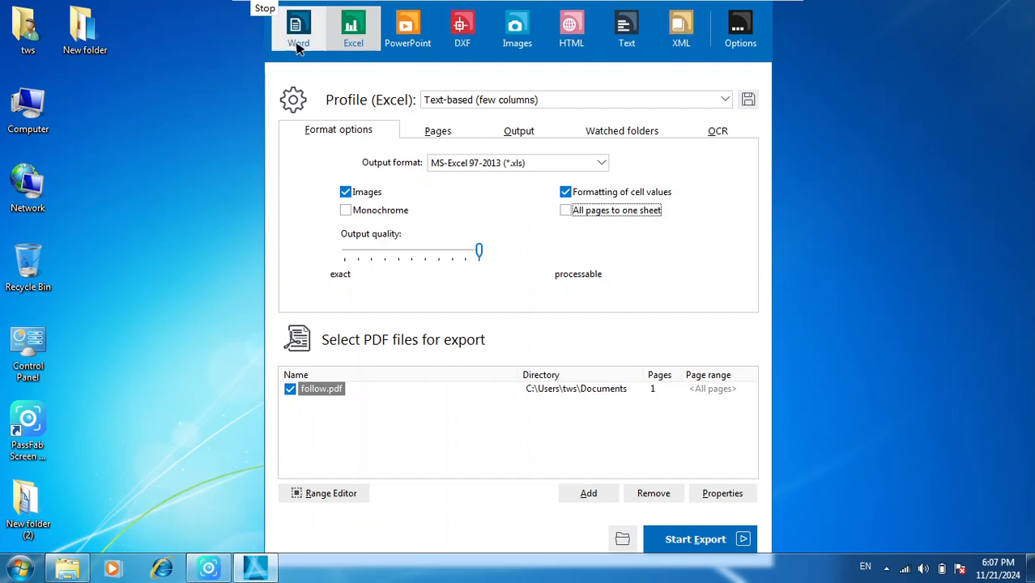
- Switch to the PowerPoint export without saving the Excel profile changes and set the save format to Website over OLE (*.htm; *.html)
left_click(415, 29)
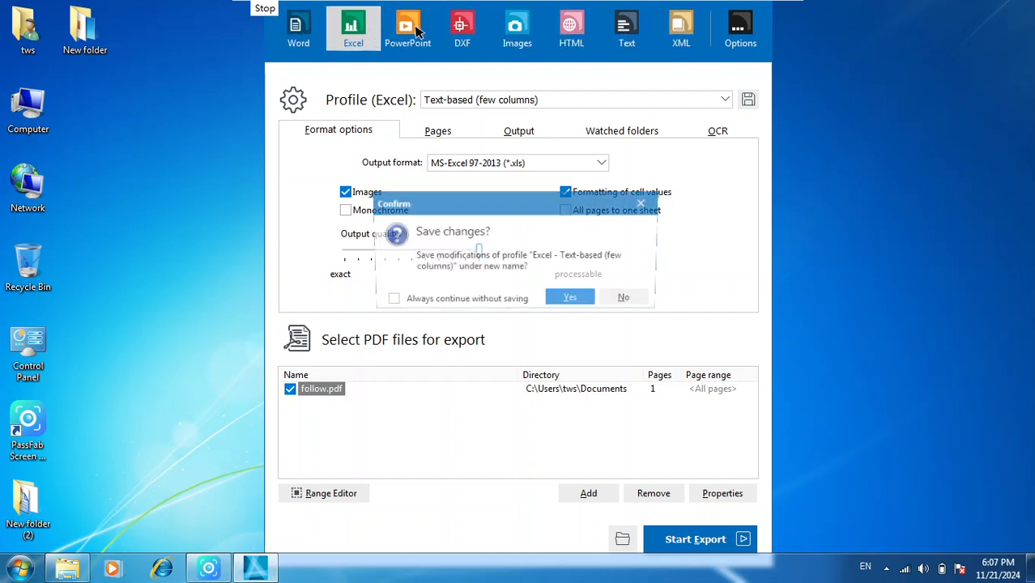
left_click(628, 300)
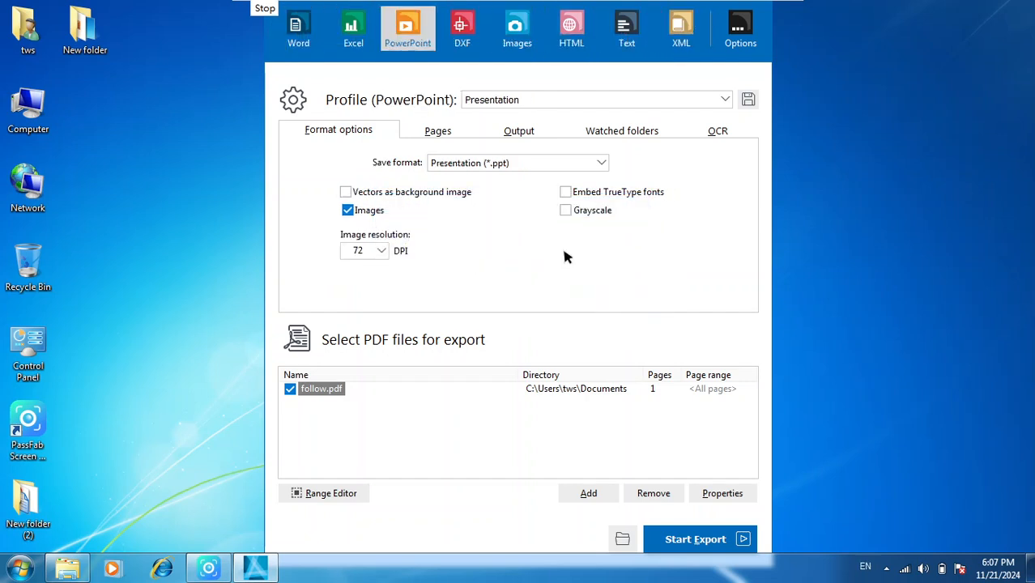
left_click(479, 169)
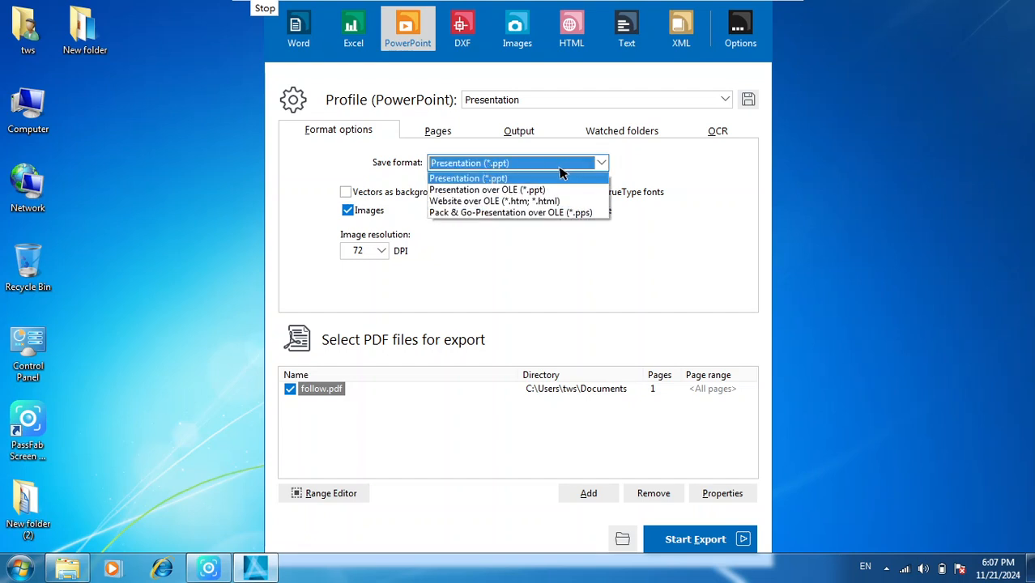
left_click(539, 202)
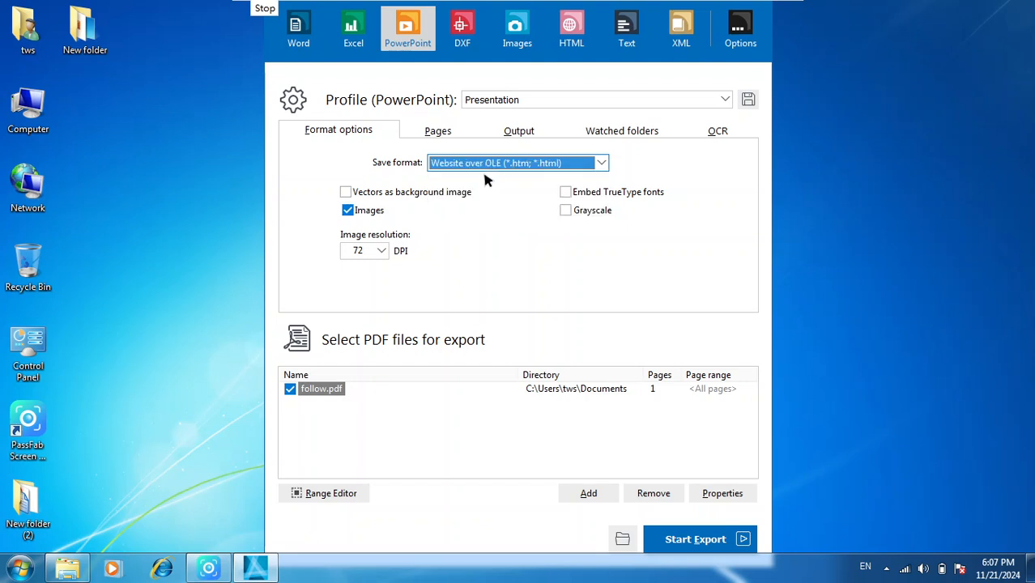
- Set the PowerPoint export's image resolution to 600 DPI and enable grayscale and embedded TrueType fonts, leaving vectors as background image off
left_click(428, 196)
left_click(428, 199)
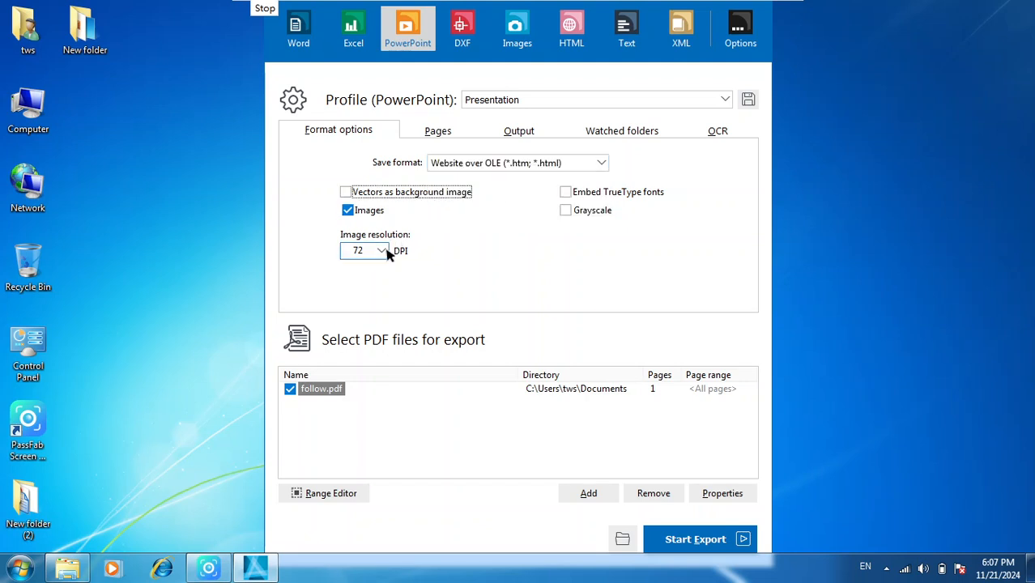
left_click(381, 251)
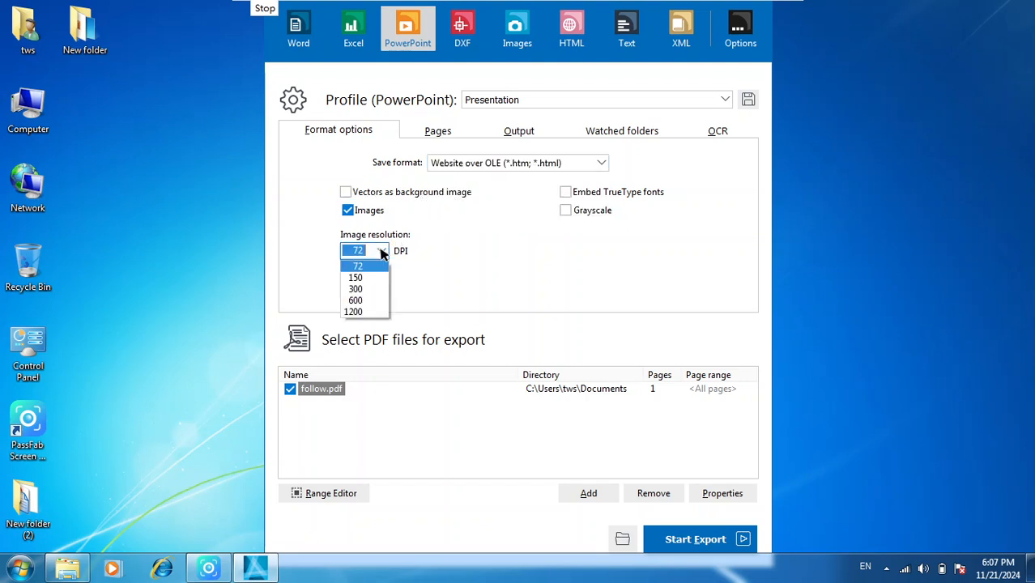
left_click(357, 301)
left_click(580, 212)
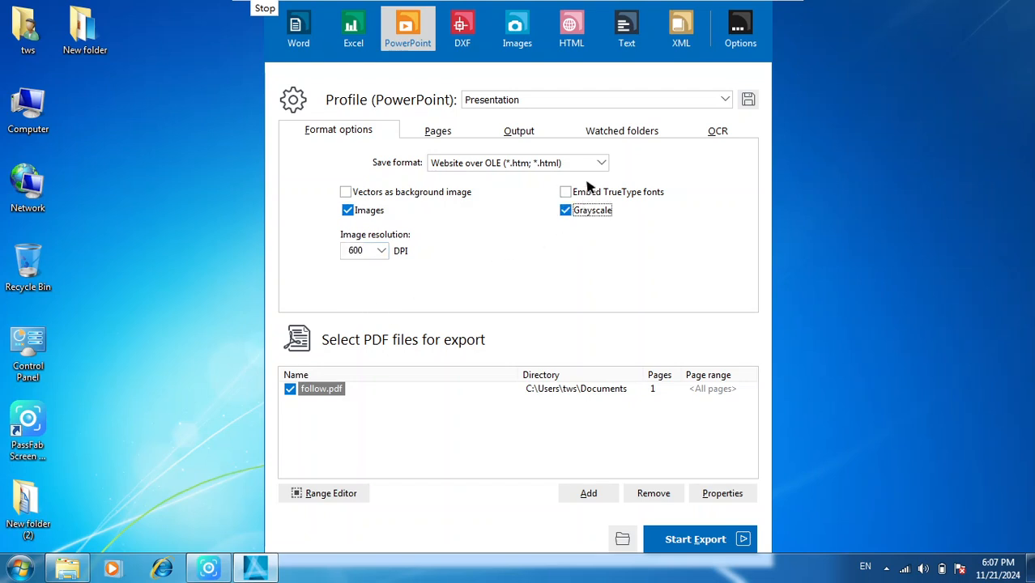
left_click(612, 197)
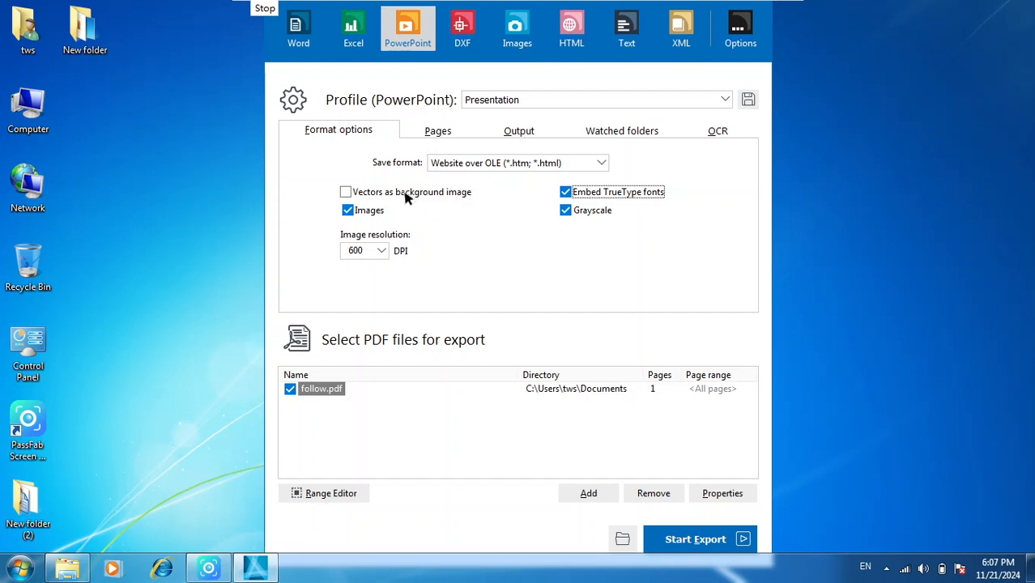
- Review the PowerPoint profile's page range, output, watched folders and OCR settings, returning to its format options
left_click(457, 131)
left_click(527, 134)
left_click(628, 134)
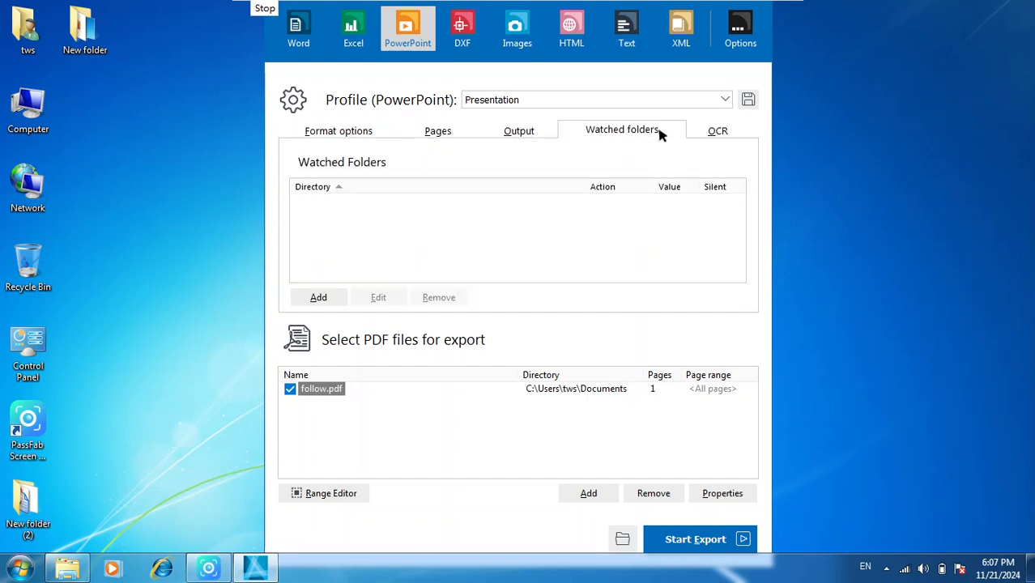
left_click(713, 131)
left_click(439, 132)
left_click(344, 131)
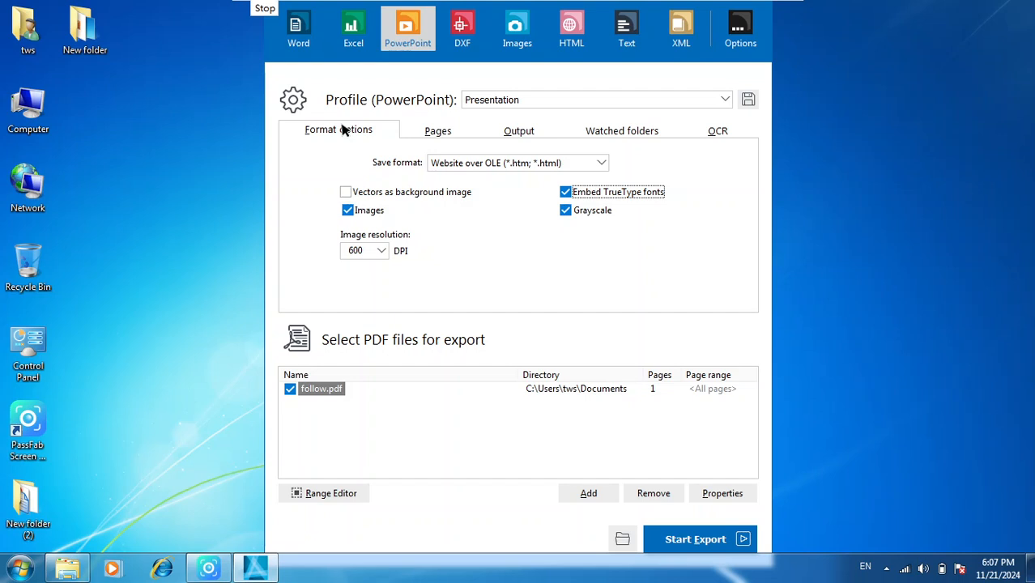
- Switch to the DXF export without saving the PowerPoint profile changes and clear the selection in the PDF file list
left_click(430, 28)
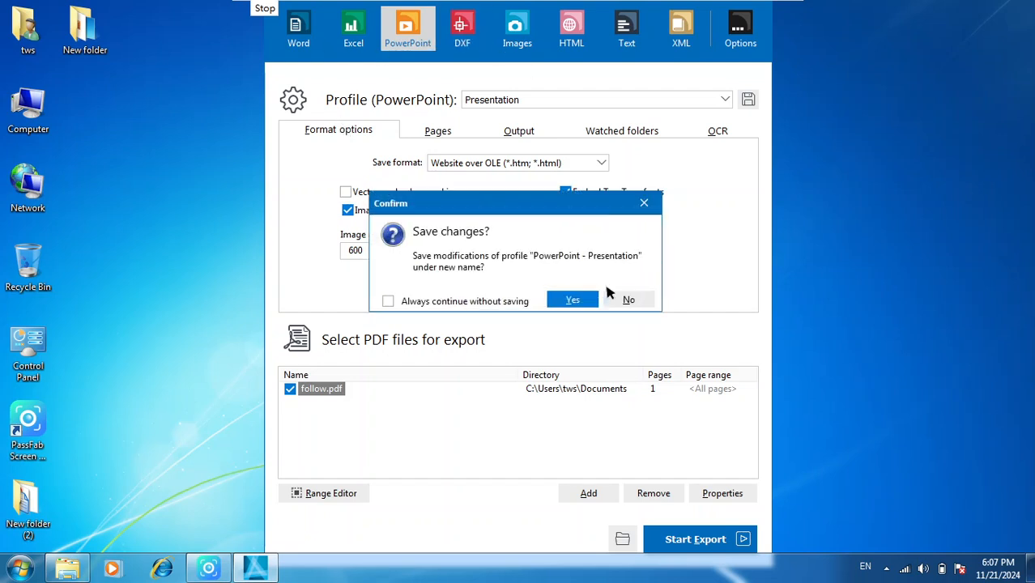
left_click(612, 295)
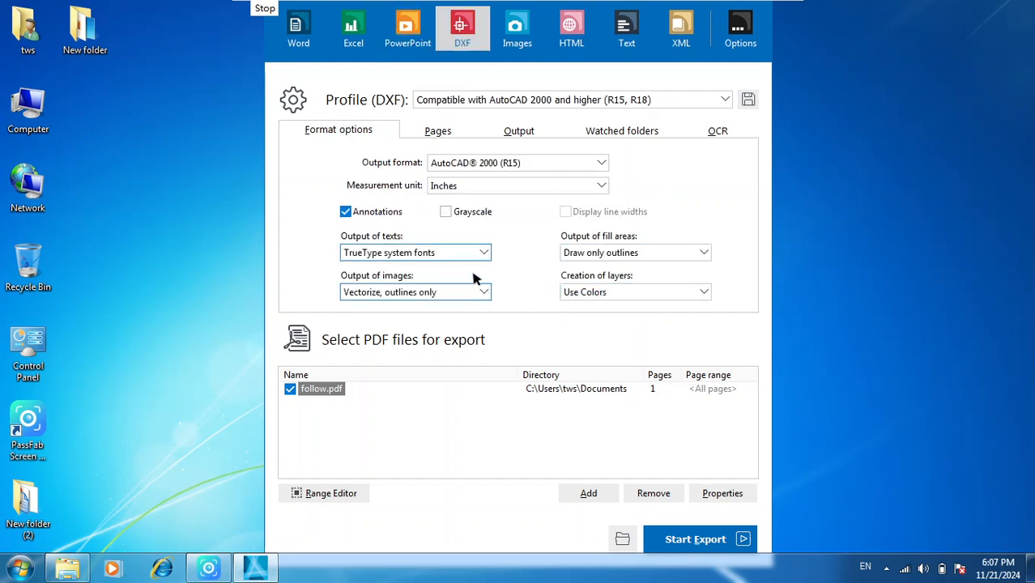
left_click(429, 415)
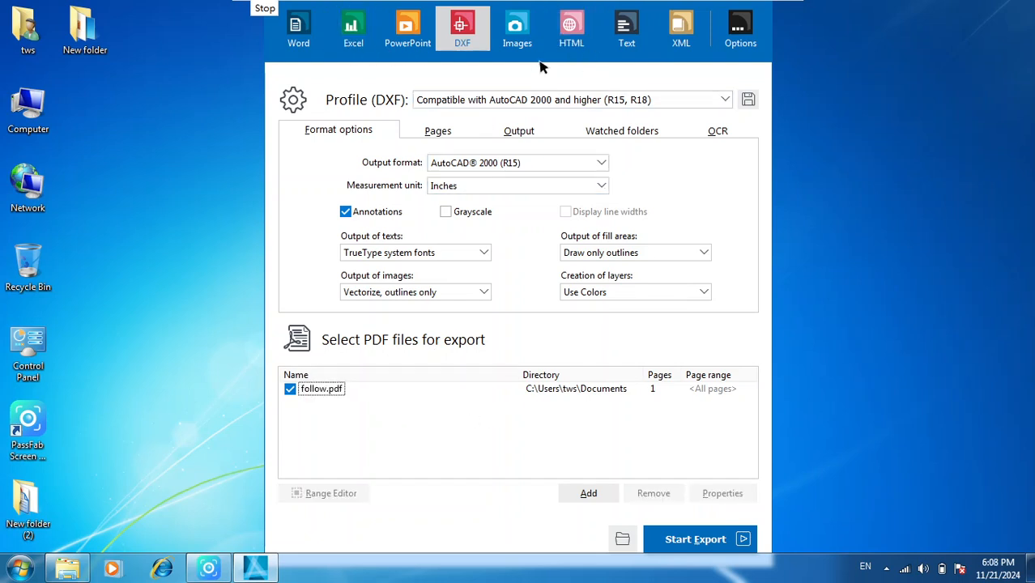
- Switch to the Images export and review its available profiles and image formats, keeping Pages as raster graphic and Tagged Image Format (*.tif)
left_click(522, 26)
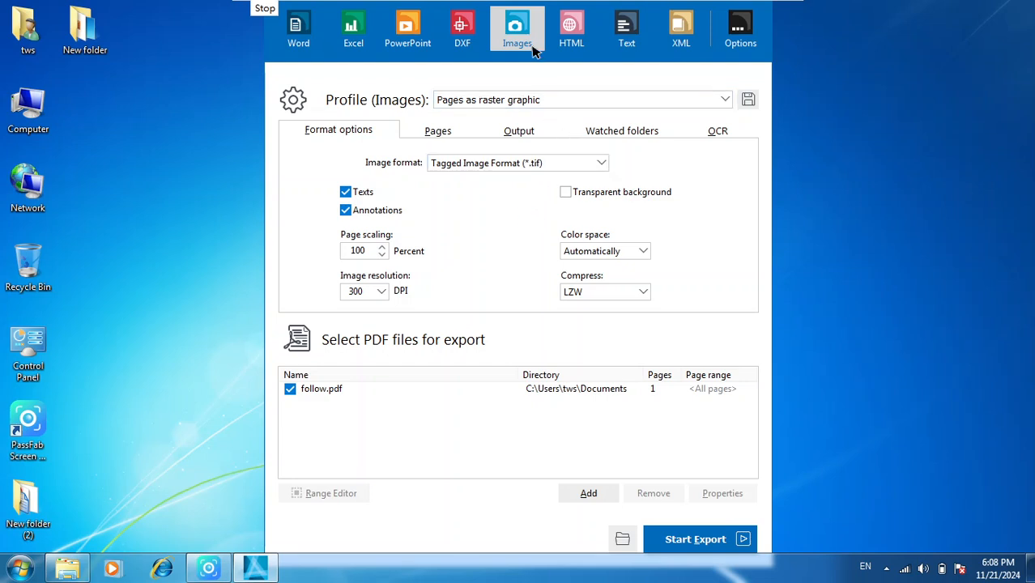
left_click(513, 100)
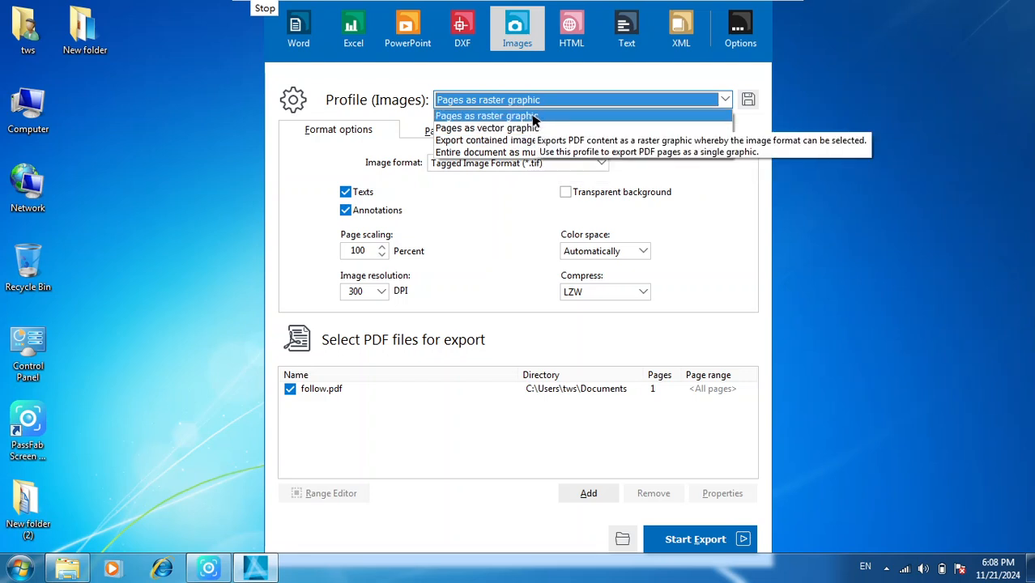
left_click(453, 261)
left_click(545, 164)
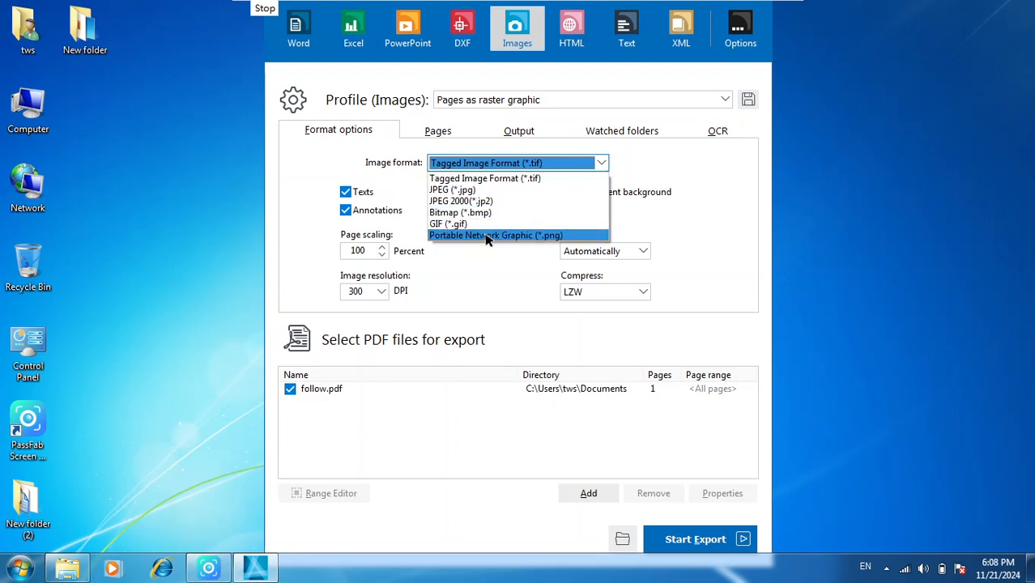
left_click(450, 260)
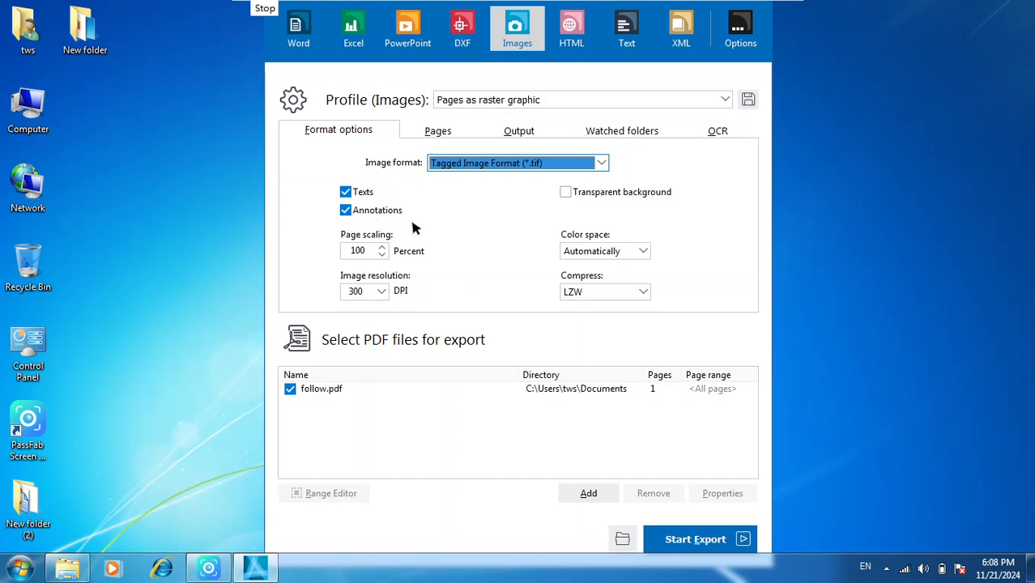
- Enable the transparent background for the Images export and set its color space to Monochrome
left_click(566, 192)
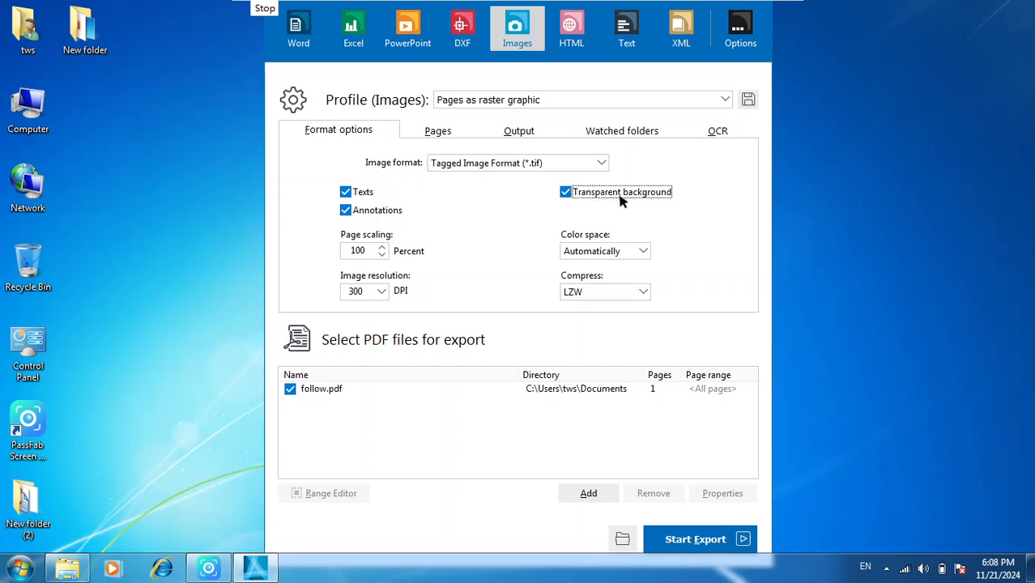
left_click(639, 252)
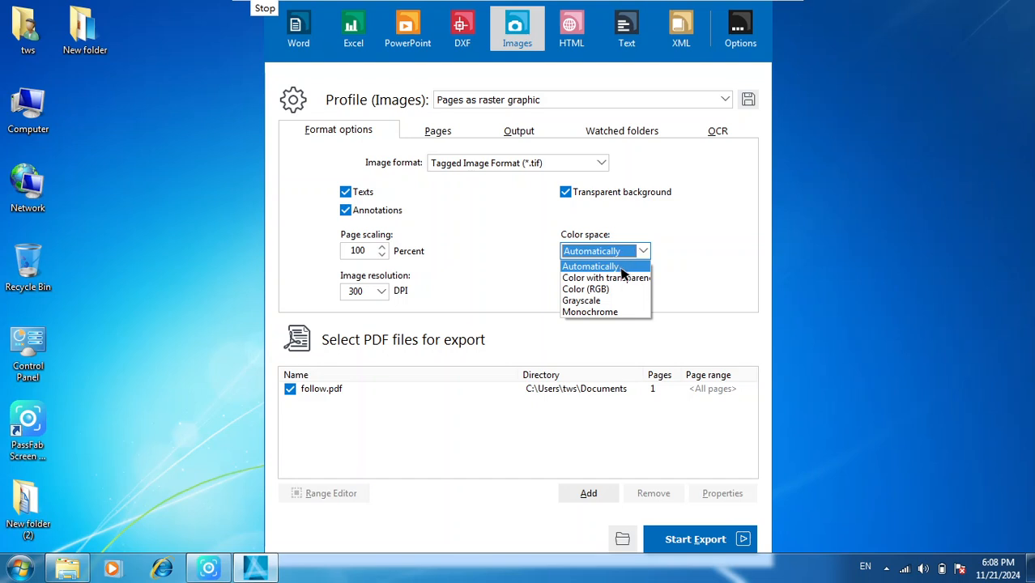
left_click(598, 312)
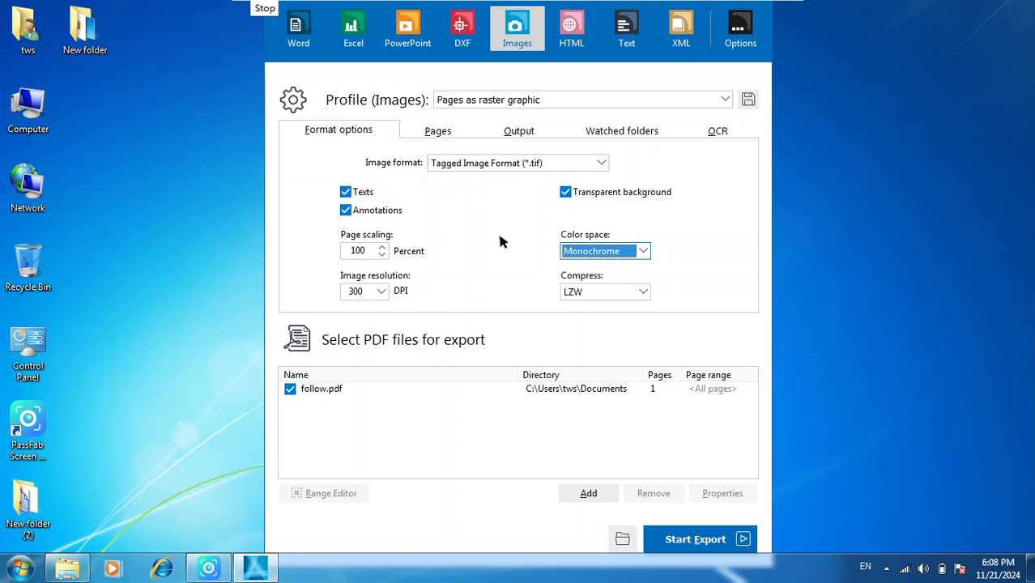
- Switch to the HTML export without saving the Images profile changes and review its image format and page resolution choices
left_click(571, 29)
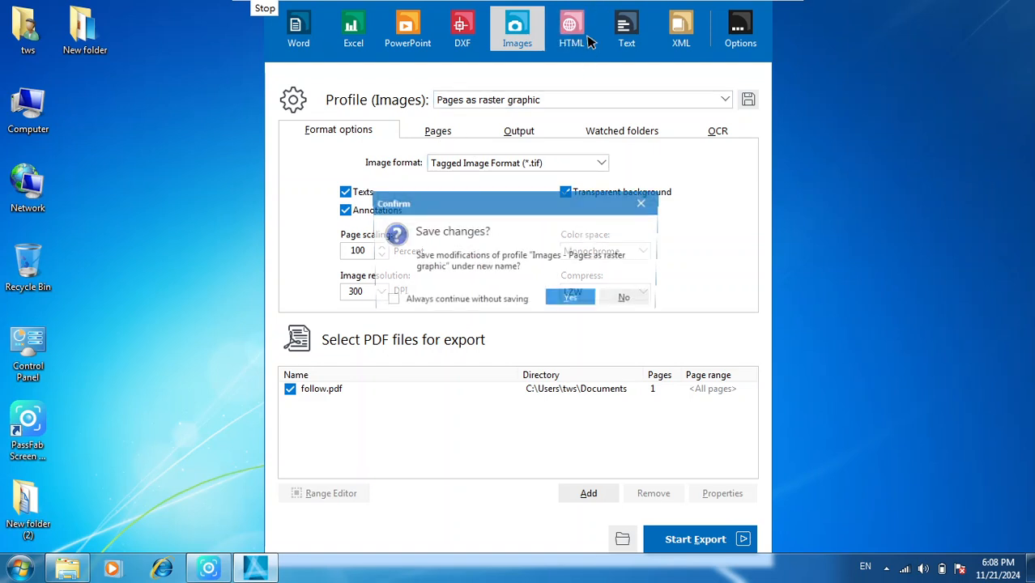
left_click(627, 299)
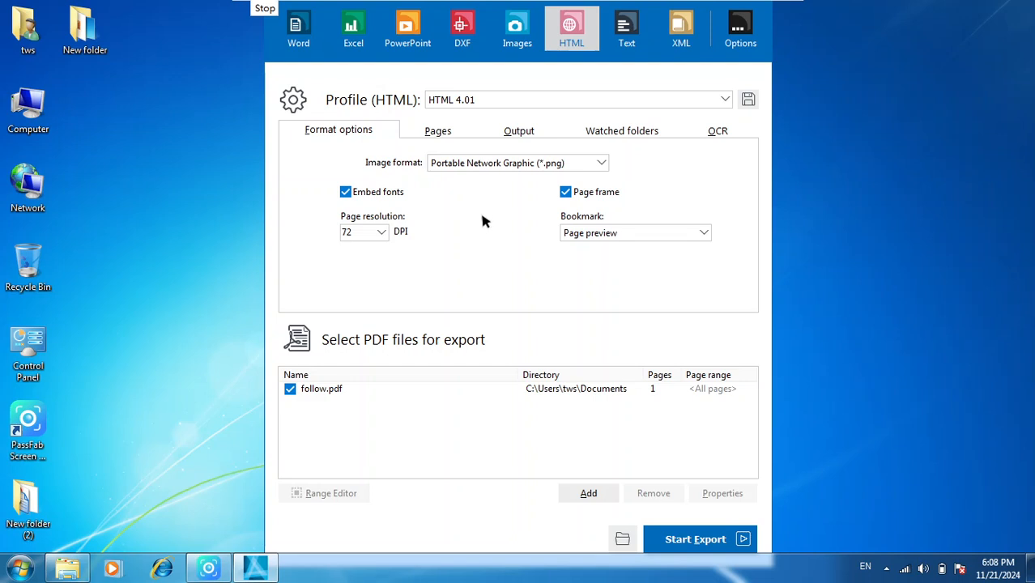
left_click(572, 163)
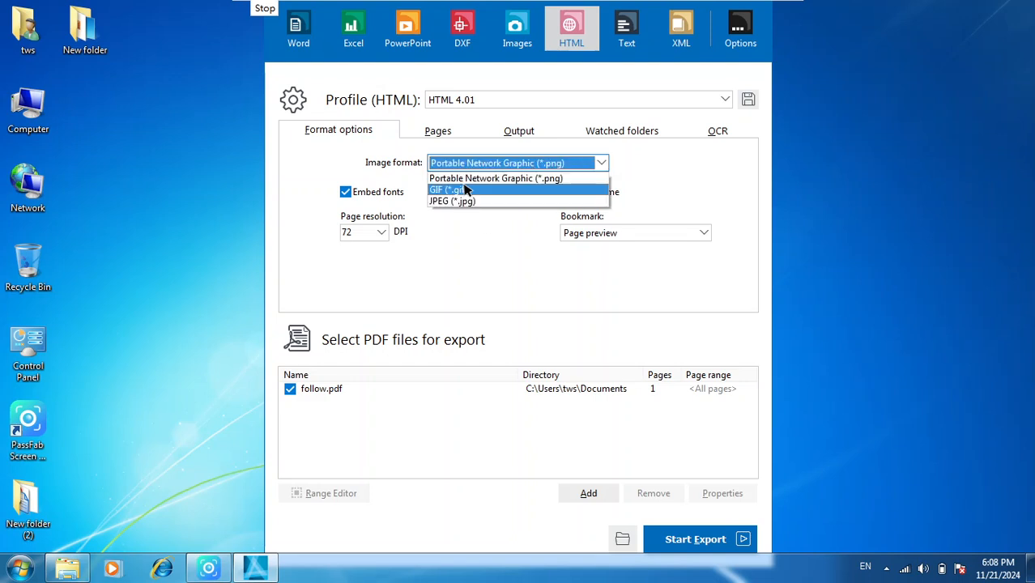
left_click(459, 226)
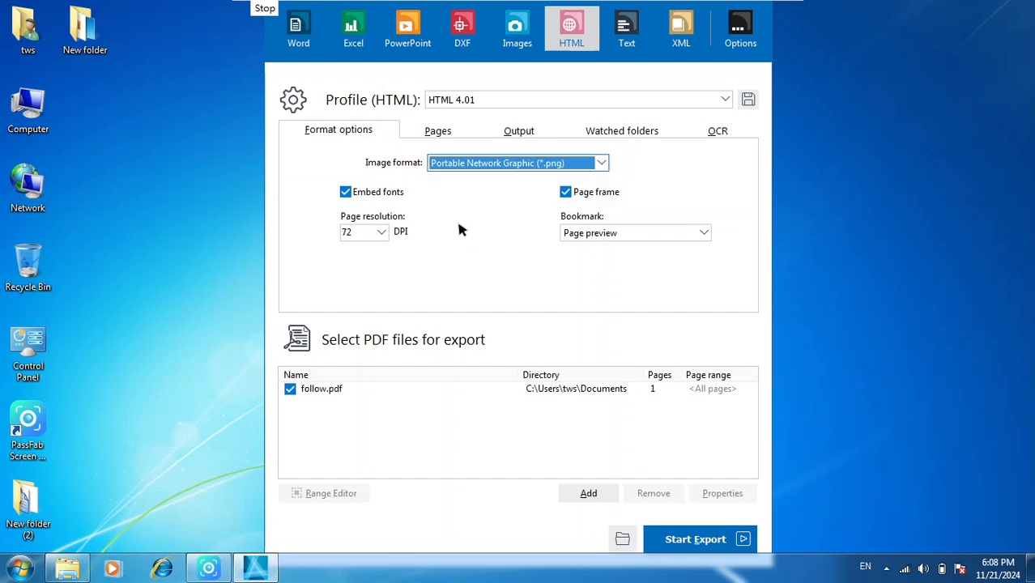
left_click(383, 233)
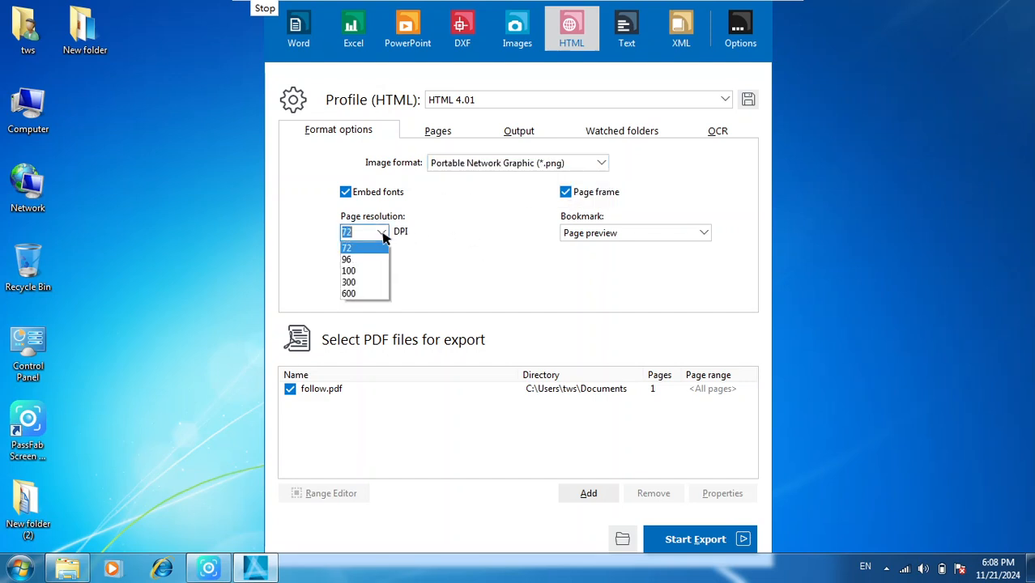
left_click(487, 250)
- Switch to the Text export and set its encoding to Unicode UTF-8
left_click(633, 38)
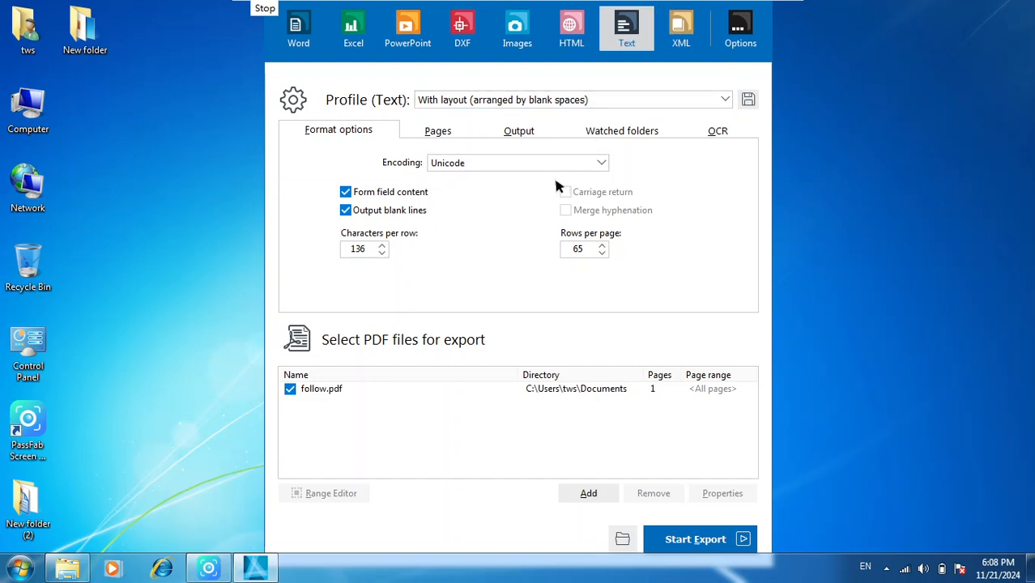
left_click(511, 163)
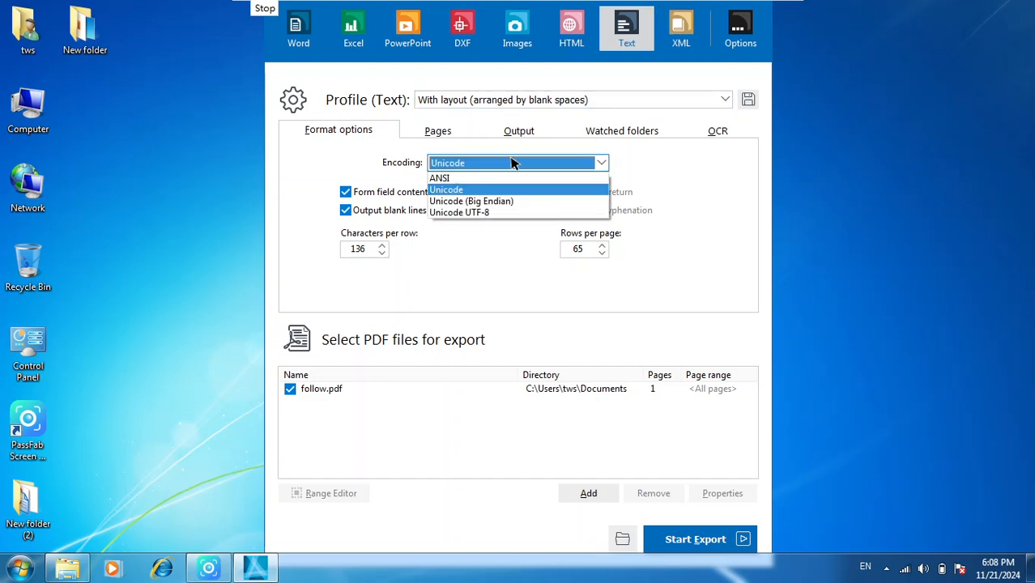
left_click(476, 213)
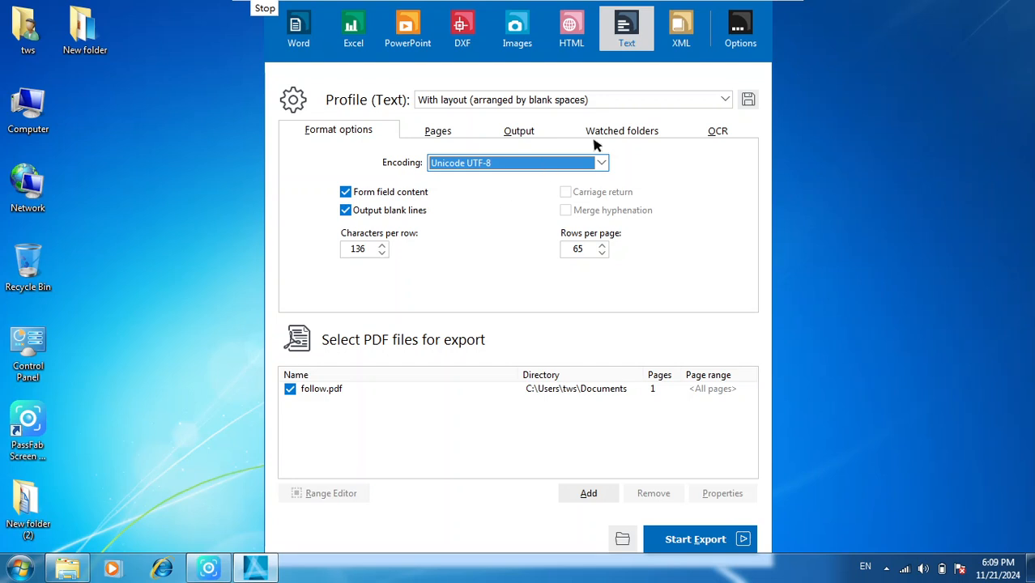
- Switch to the XML export without saving the Text profile changes and check its encoding choices
left_click(681, 28)
left_click(628, 299)
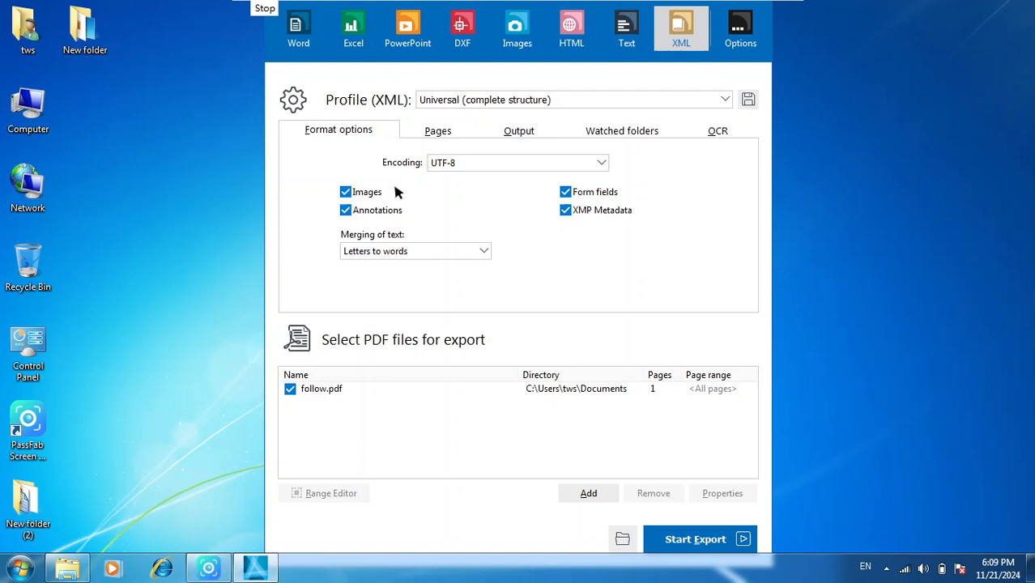
left_click(525, 166)
- Revisit the Text export's format options and return to the XML export
left_click(691, 12)
left_click(591, 15)
left_click(627, 24)
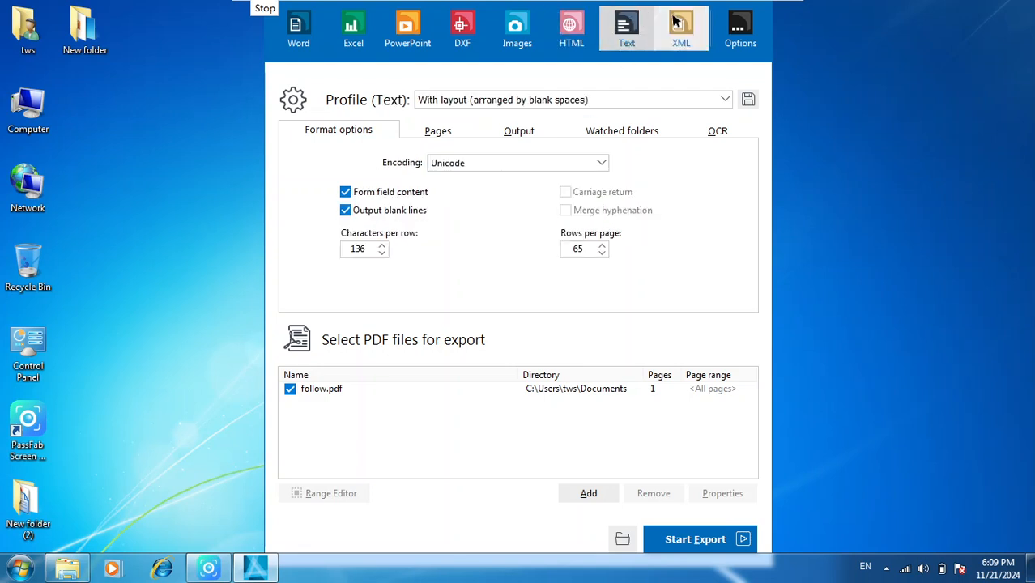
left_click(679, 26)
left_click(623, 30)
left_click(684, 27)
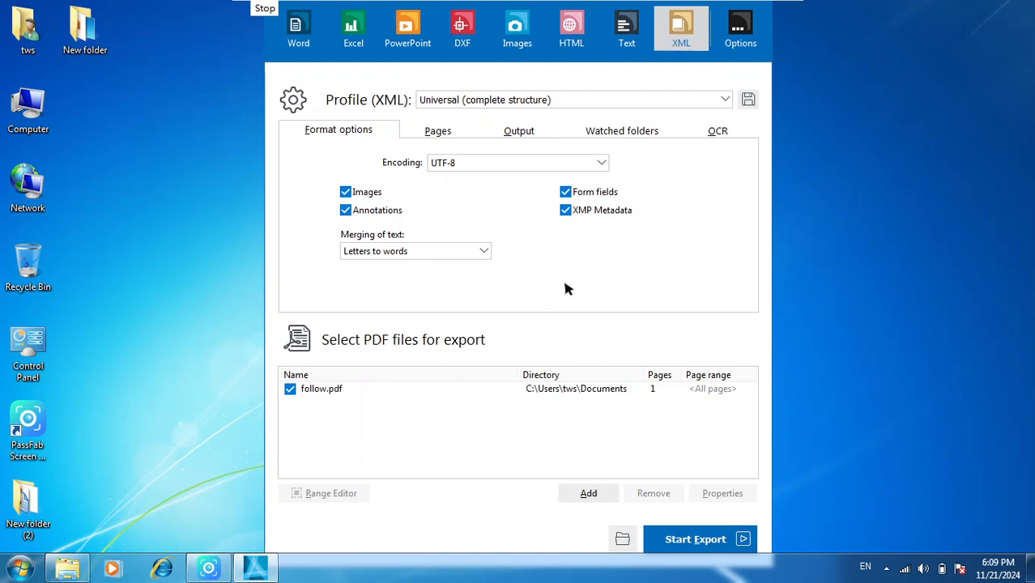
- Show the program's version and license information
left_click(742, 32)
left_click(768, 230)
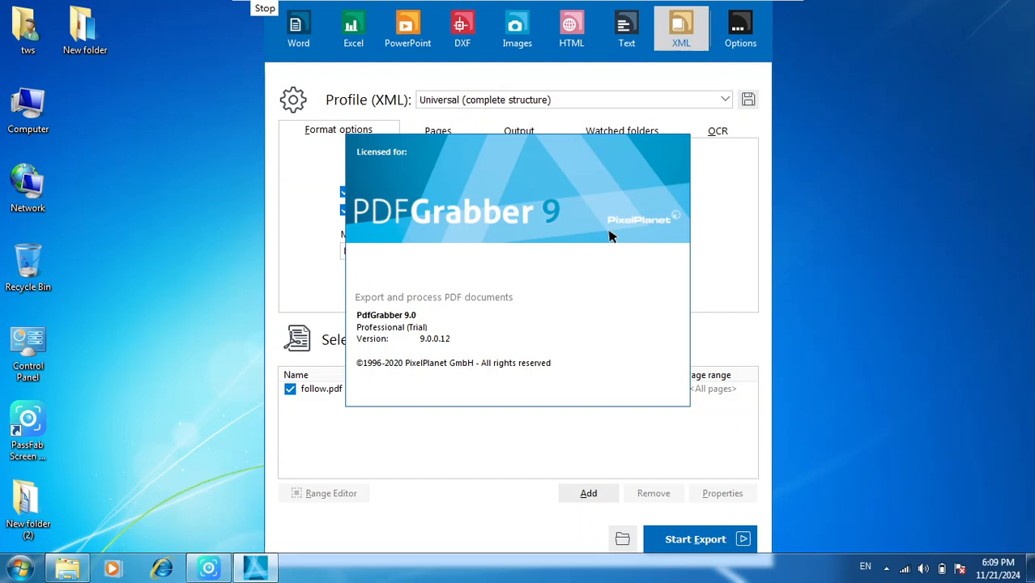